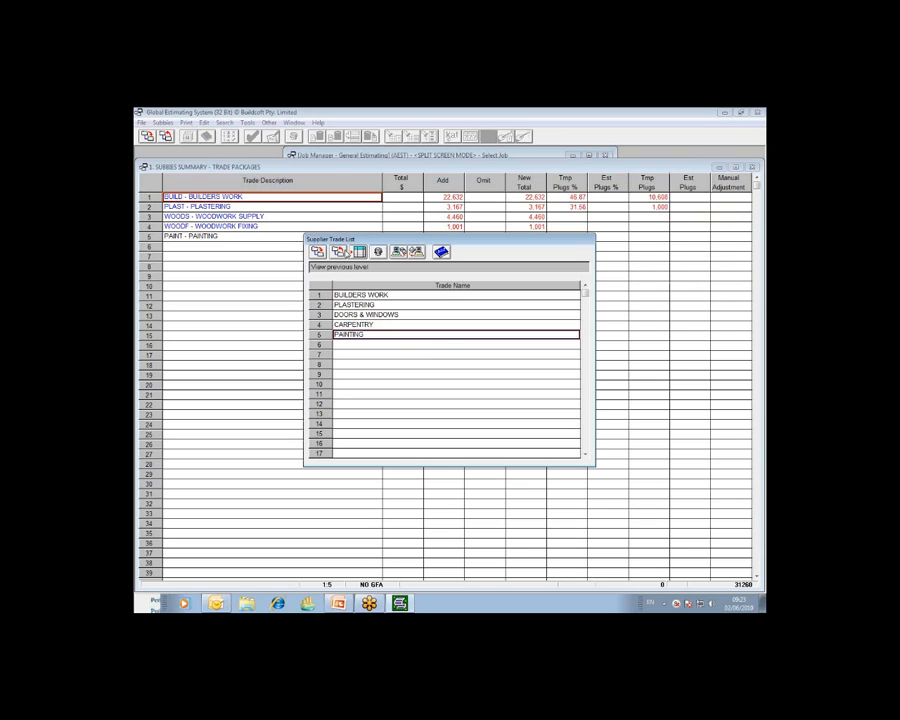
# Step: Close the supplier trade list and open the subcontractor summary for the PAINT - PAINTING trade, moving it clear of the trade rows
pyautogui.click(342, 257)
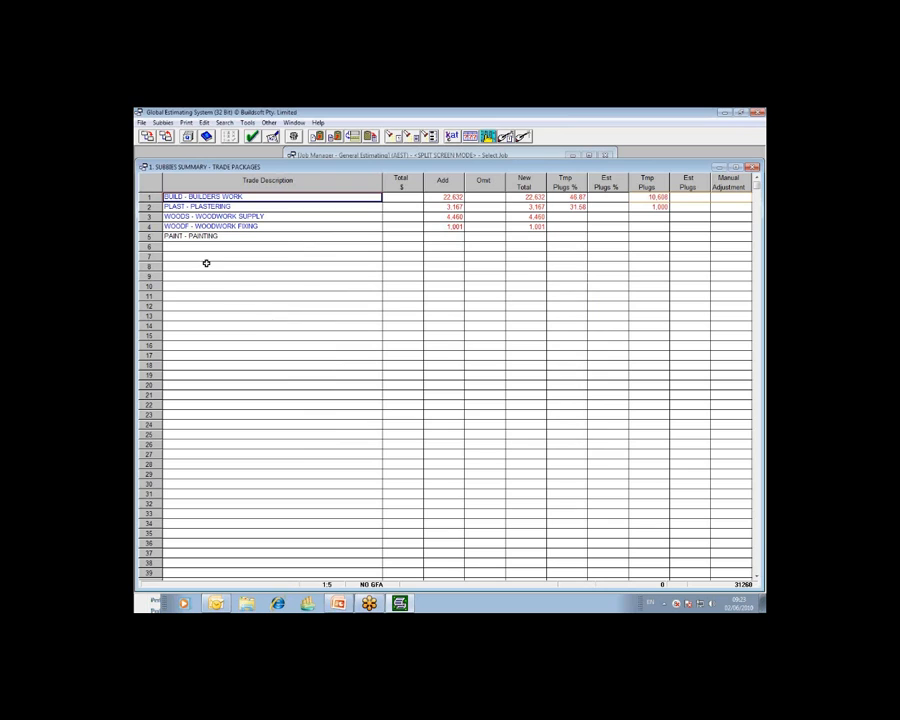
pyautogui.click(184, 237)
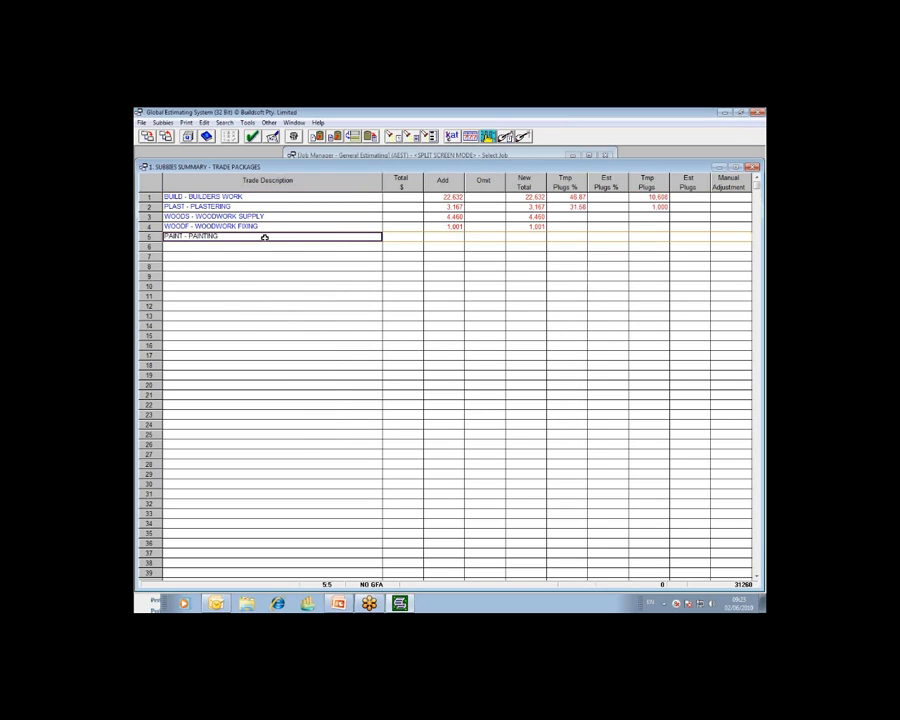
pyautogui.click(760, 207)
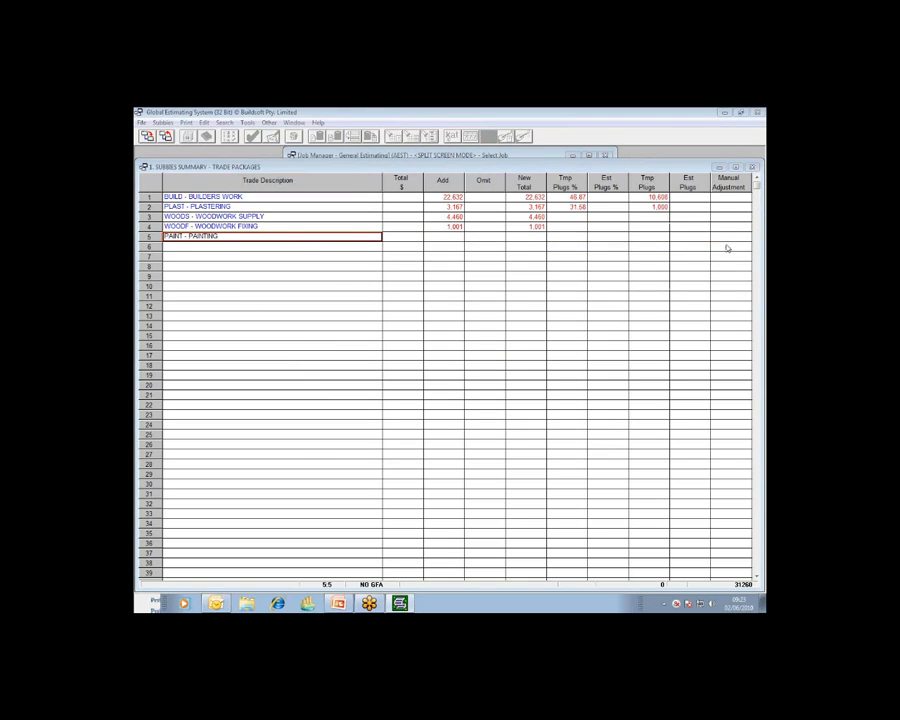
pyautogui.click(717, 240)
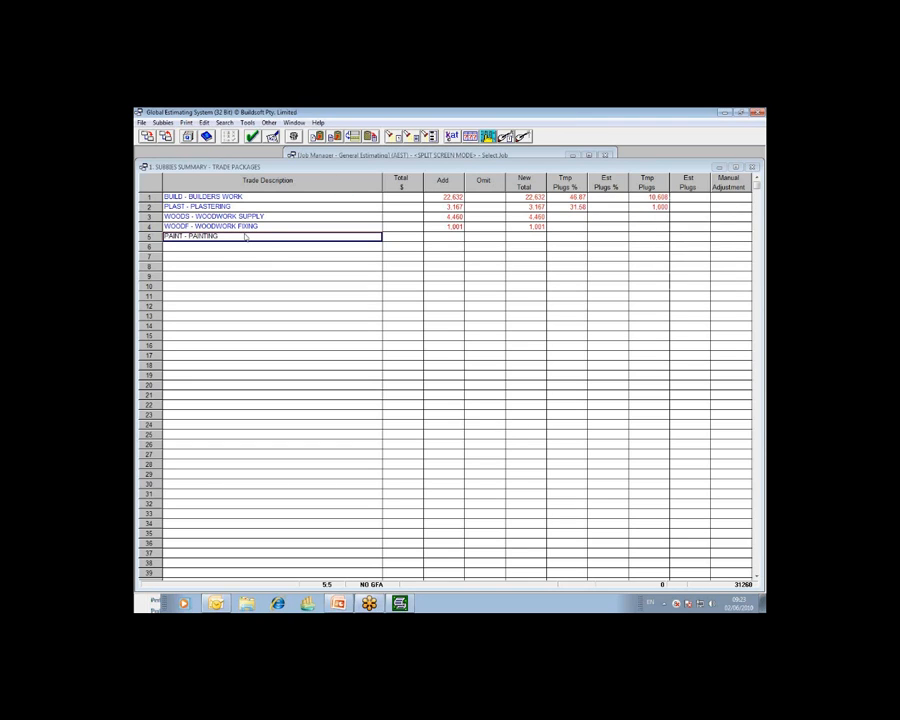
pyautogui.click(187, 140)
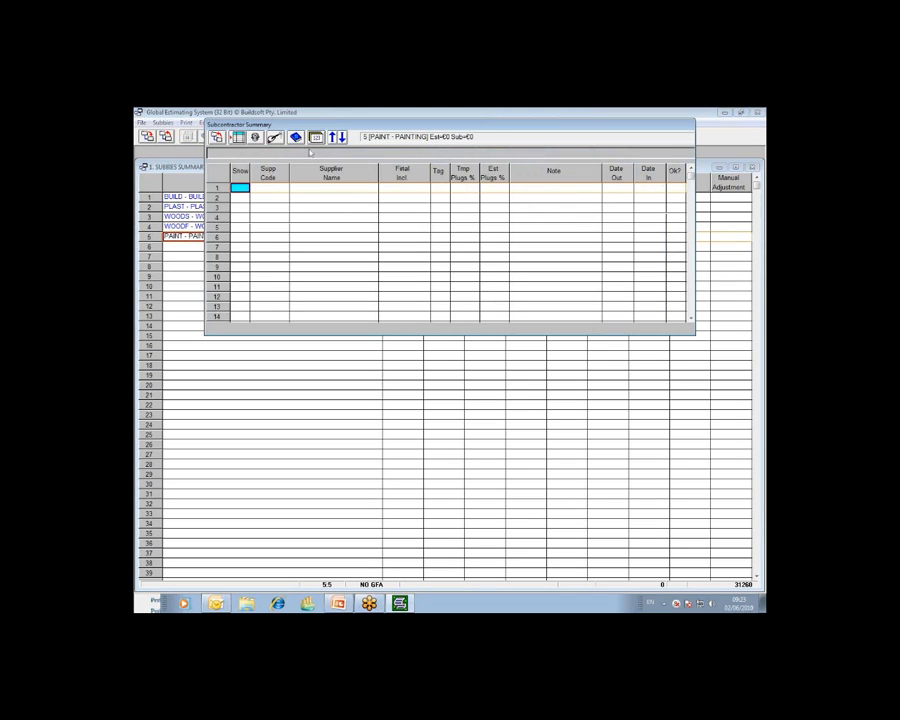
pyautogui.moveTo(406, 127); pyautogui.dragTo(389, 233)
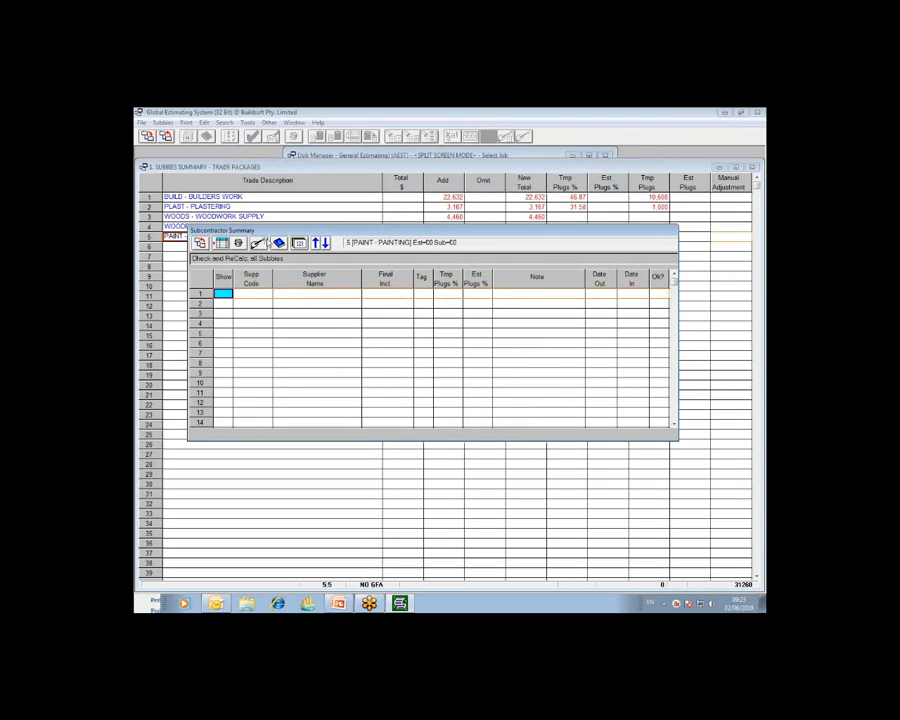
pyautogui.moveTo(300, 236); pyautogui.dragTo(296, 254)
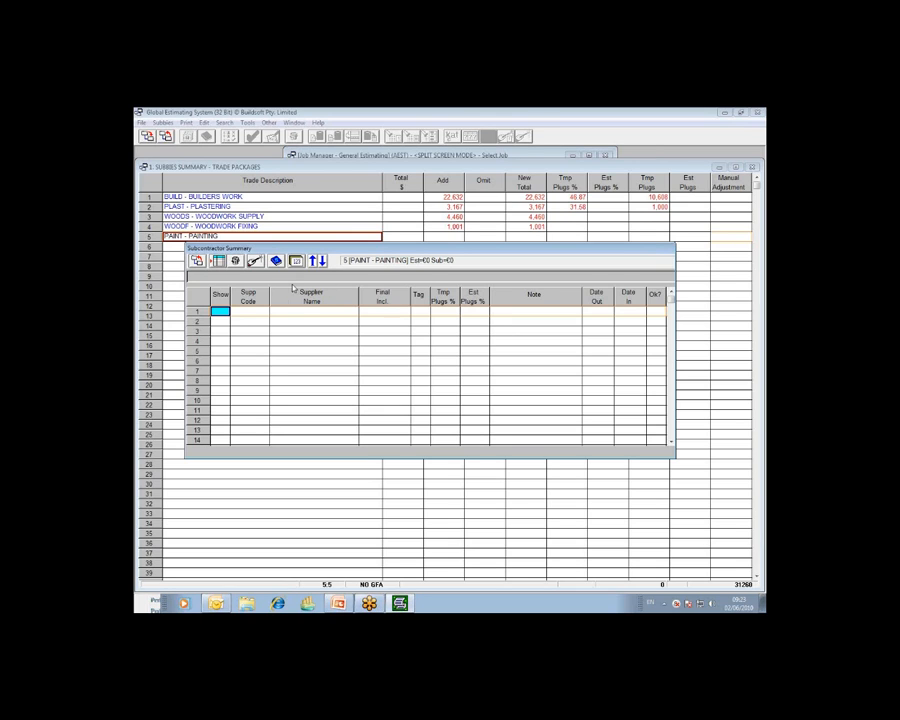
pyautogui.click(758, 207)
pyautogui.click(731, 244)
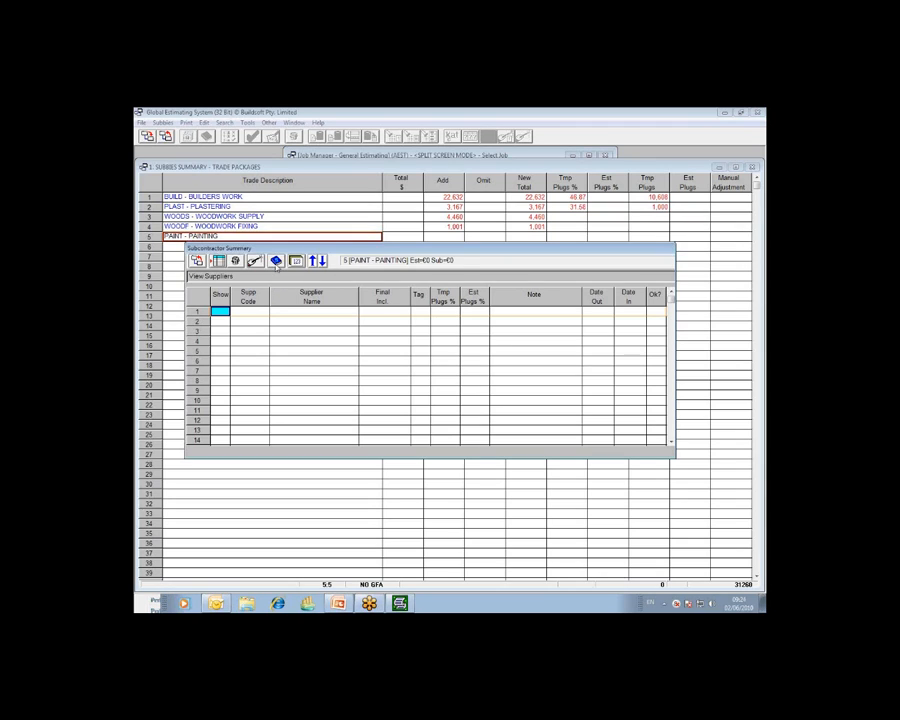
# Step: Open the supplier details for the PAINTING trade from the supplier list
pyautogui.click(276, 260)
pyautogui.click(352, 334)
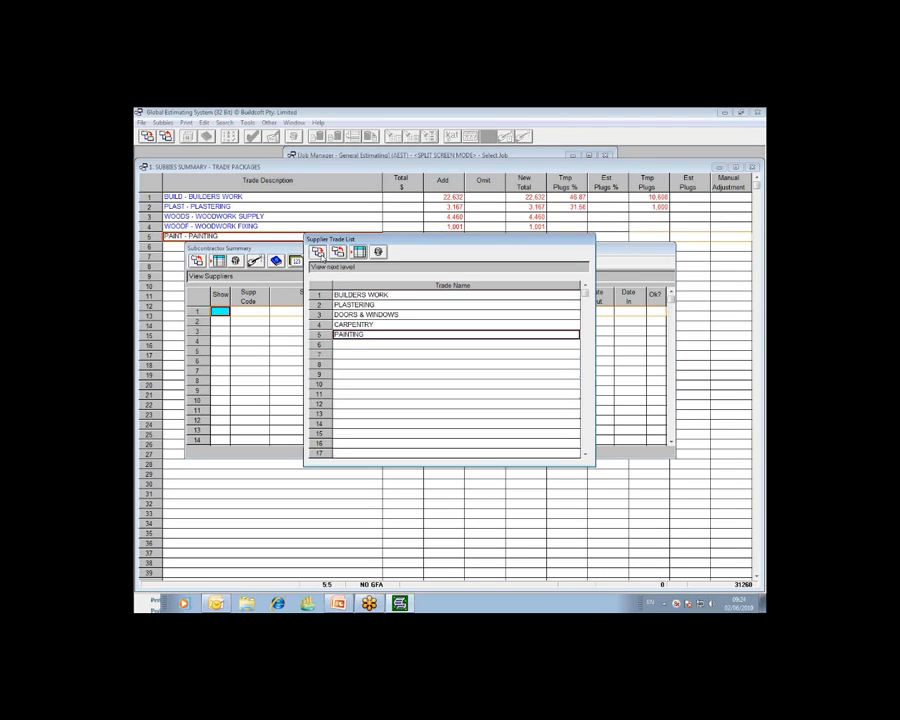
pyautogui.click(317, 252)
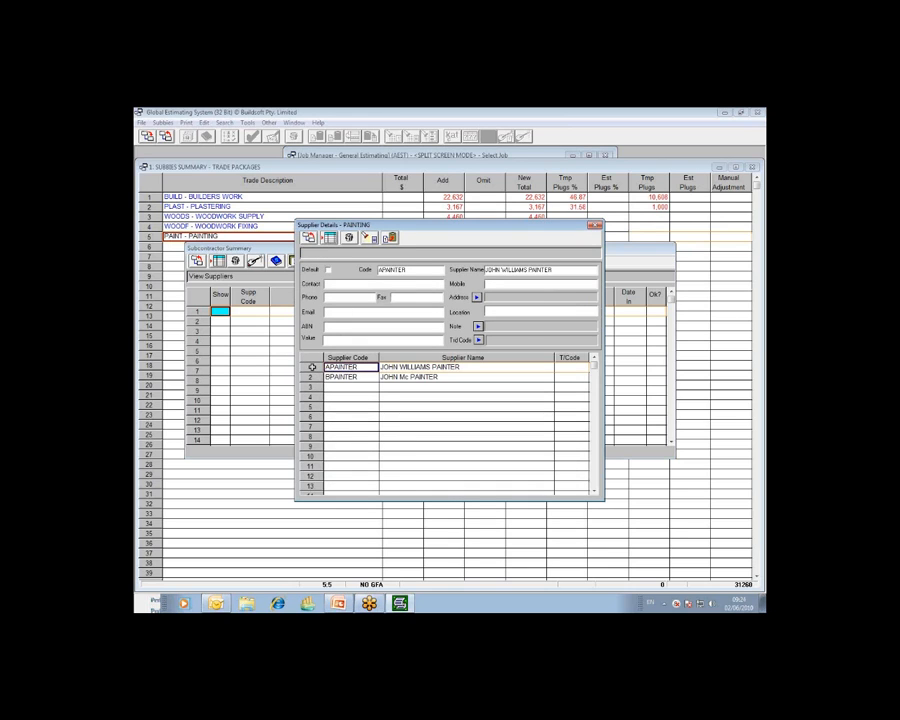
pyautogui.moveTo(312, 367); pyautogui.dragTo(312, 377)
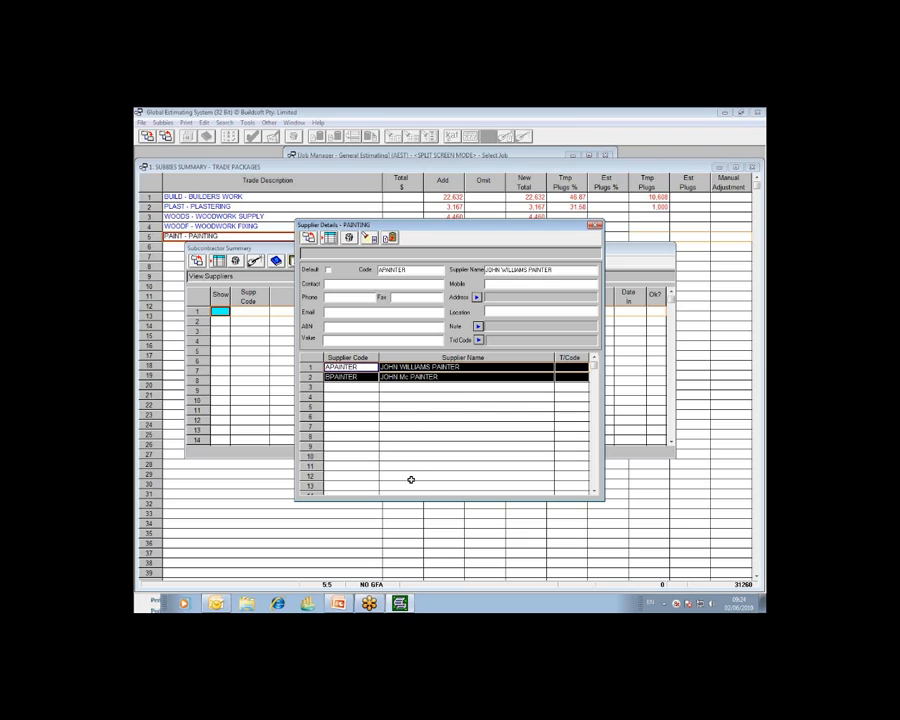
pyautogui.click(313, 368)
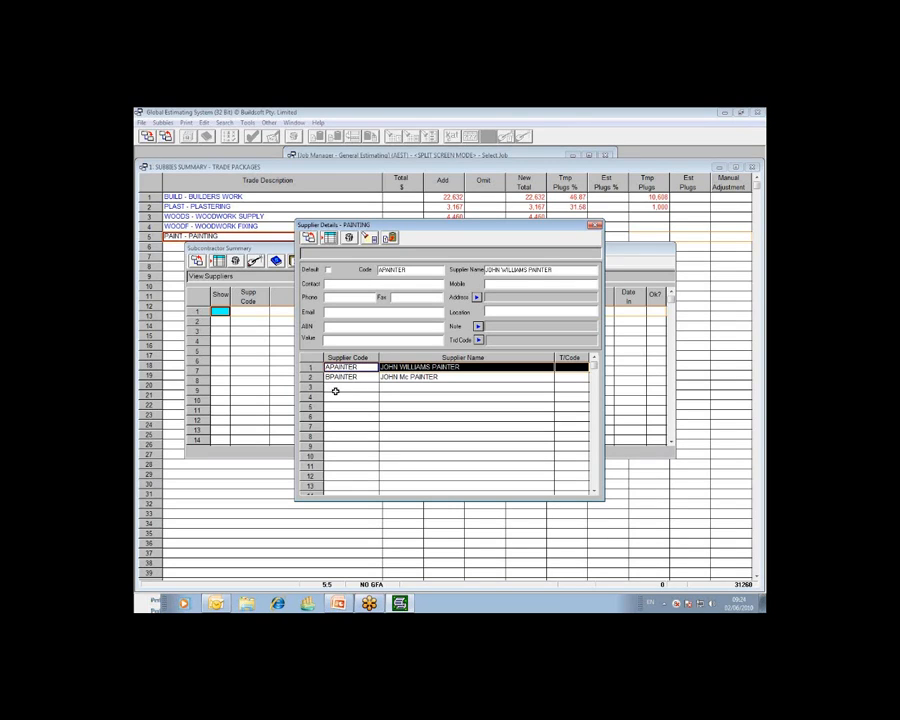
pyautogui.click(313, 386)
pyautogui.click(316, 409)
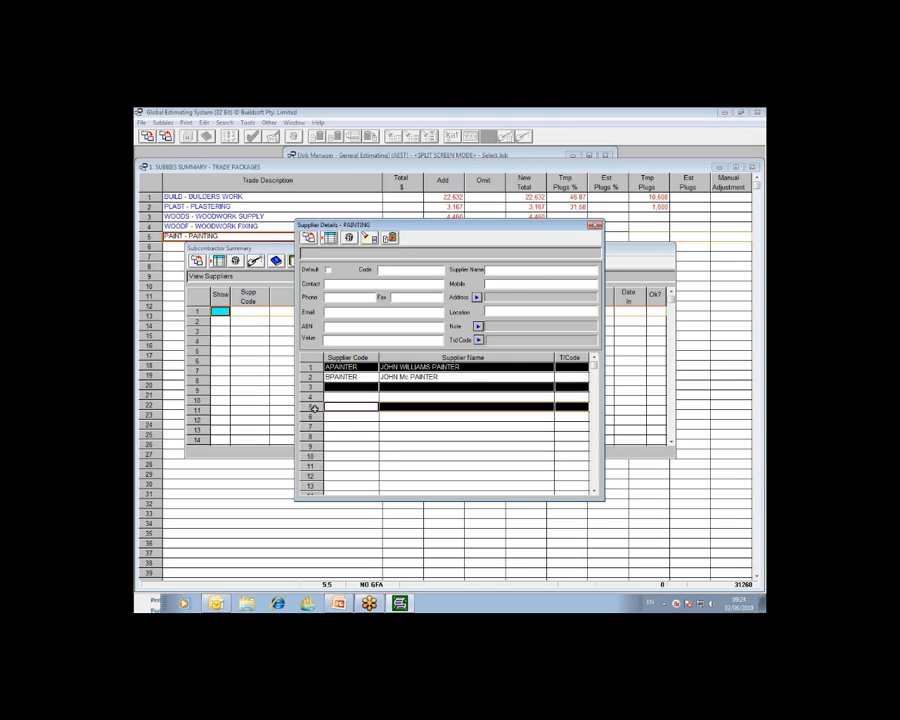
pyautogui.click(316, 427)
pyautogui.click(317, 447)
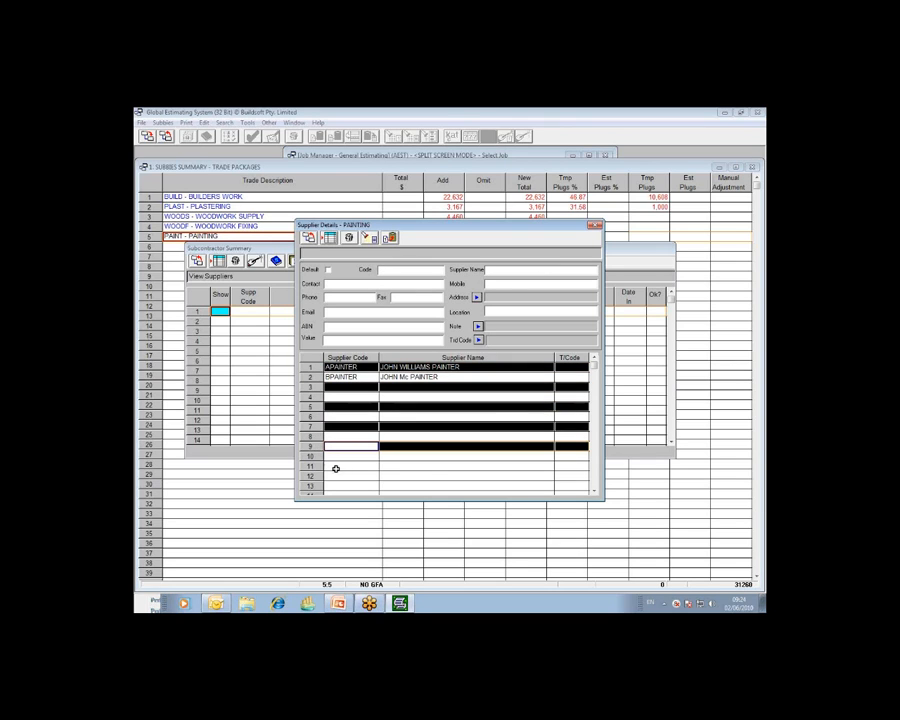
pyautogui.click(314, 367)
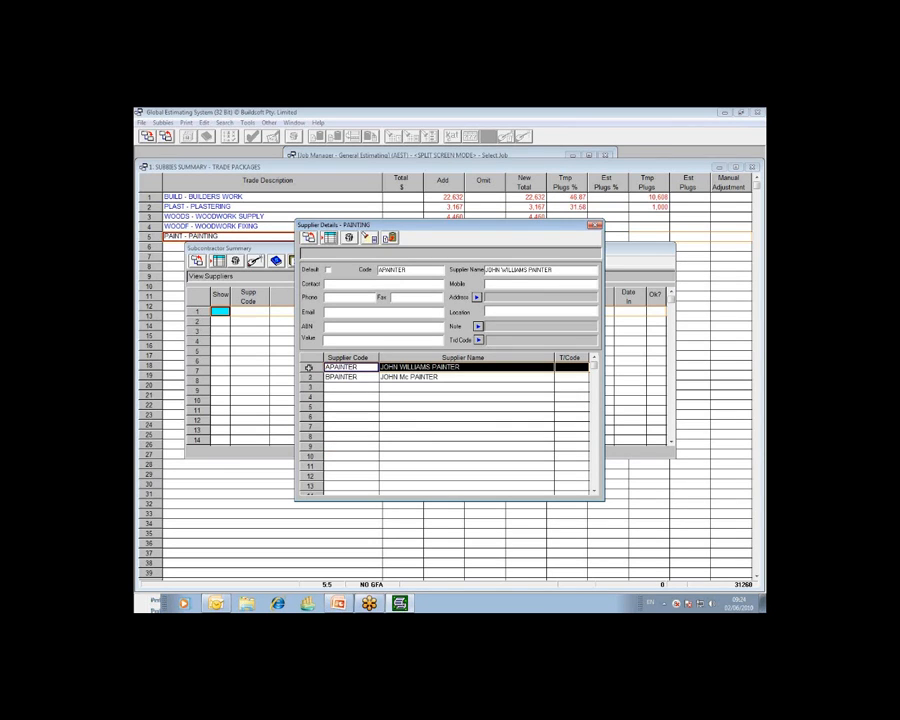
pyautogui.moveTo(309, 370); pyautogui.dragTo(318, 479)
pyautogui.click(314, 367)
pyautogui.keyDown('ctrl'); pyautogui.click(312, 388); pyautogui.keyUp('ctrl')
pyautogui.keyDown('ctrl'); pyautogui.click(312, 408); pyautogui.keyUp('ctrl')
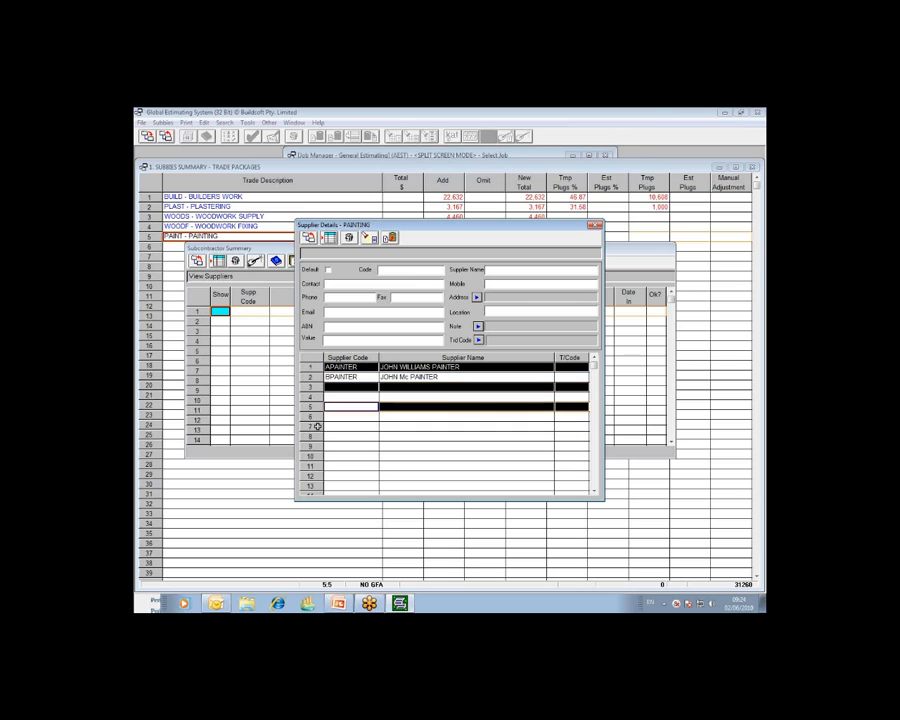
pyautogui.keyDown('ctrl'); pyautogui.click(316, 427); pyautogui.keyUp('ctrl')
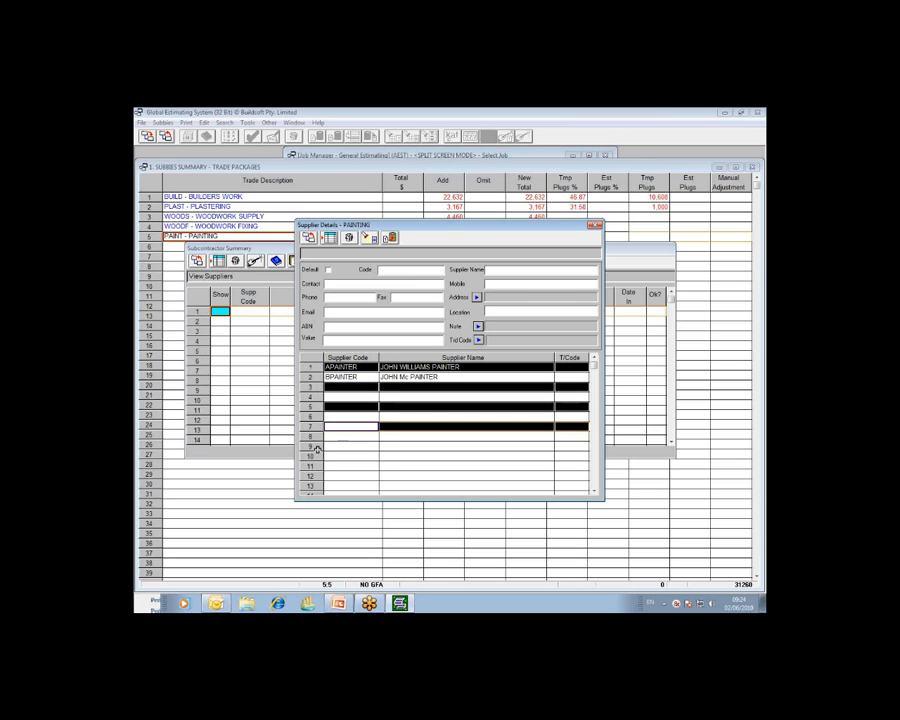
# Step: Transfer suppliers APAINTER and BPAINTER to the painting trade's subcontractor summary and save it
pyautogui.click(317, 370)
pyautogui.keyDown('ctrl'); pyautogui.click(312, 377); pyautogui.keyUp('ctrl')
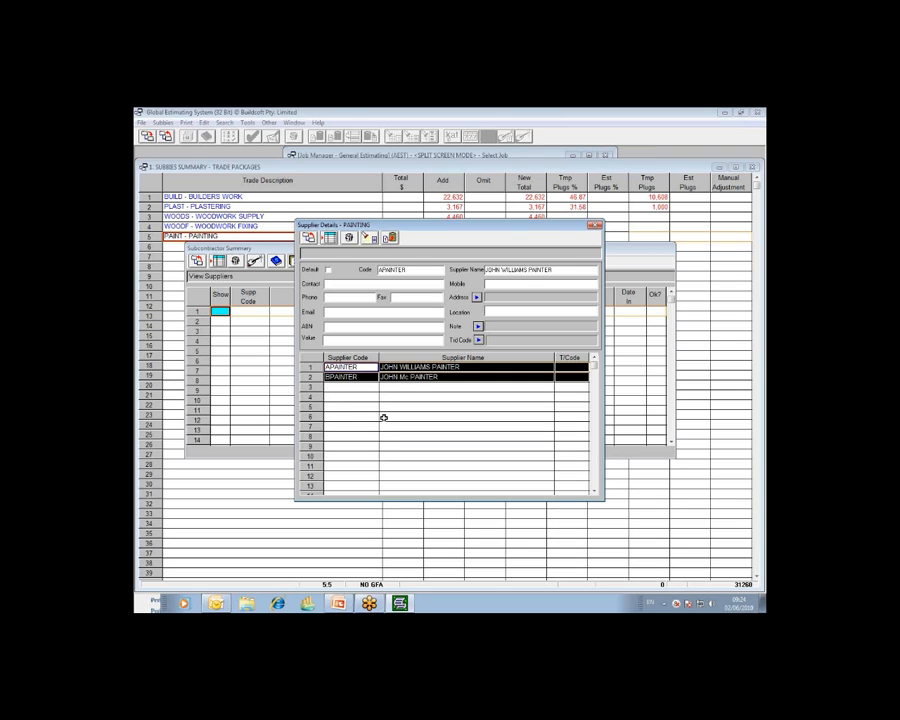
pyautogui.click(760, 201)
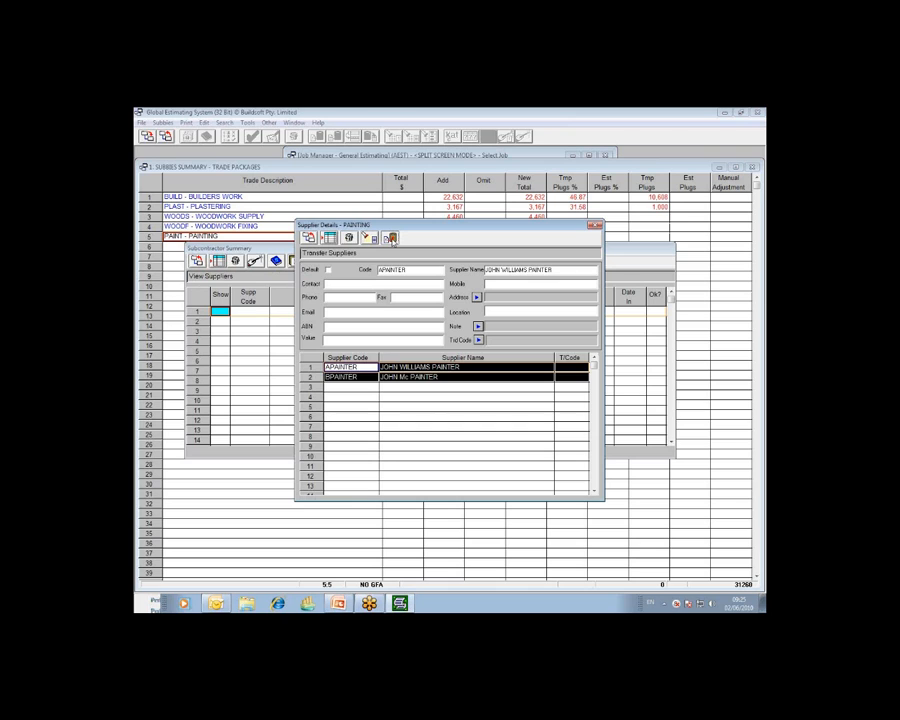
pyautogui.click(391, 238)
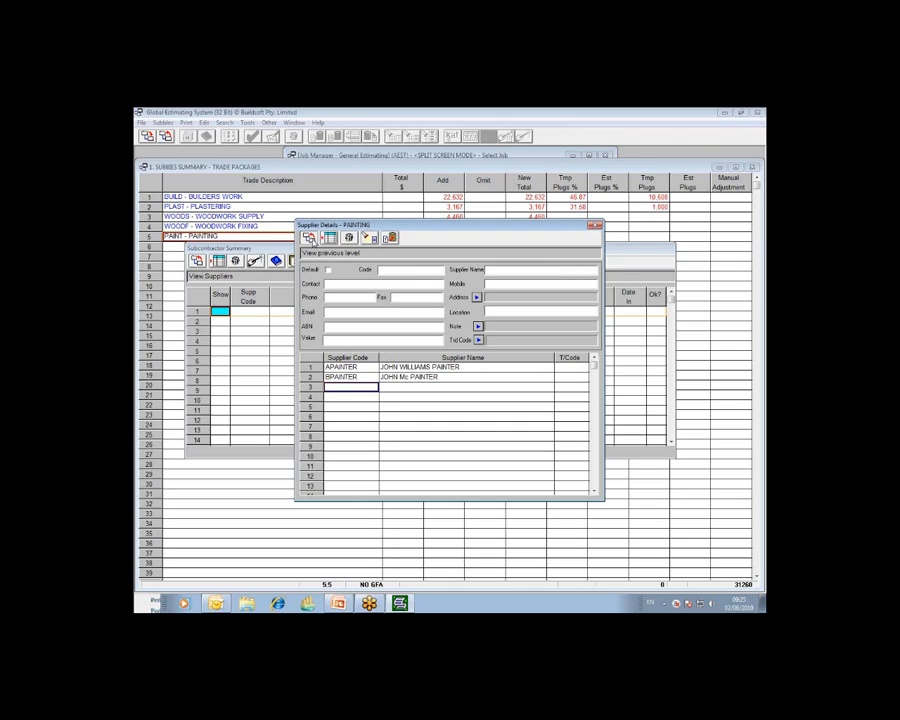
pyautogui.click(338, 254)
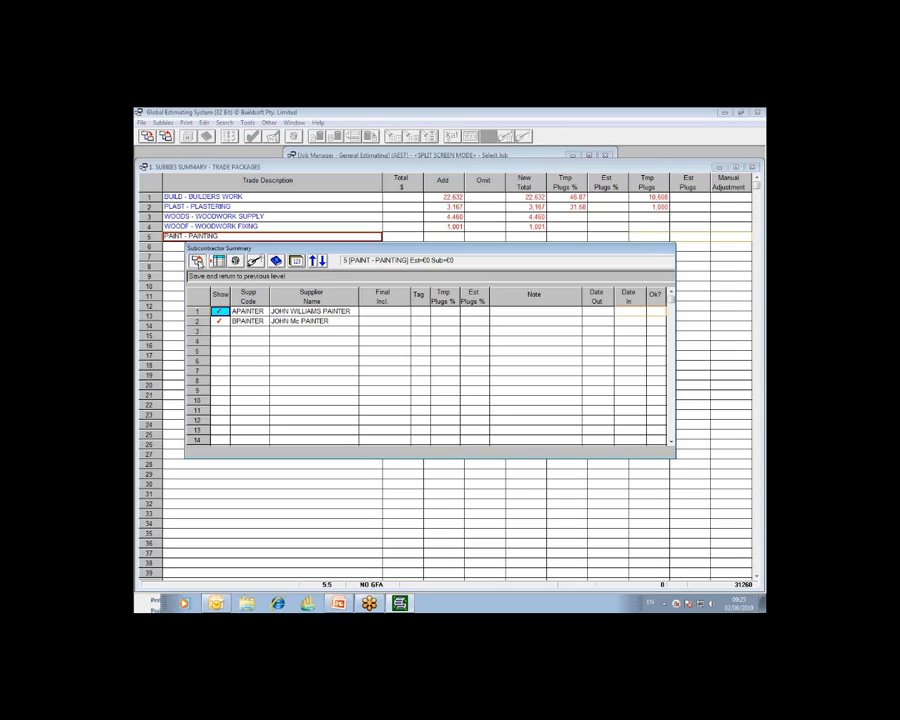
pyautogui.click(198, 261)
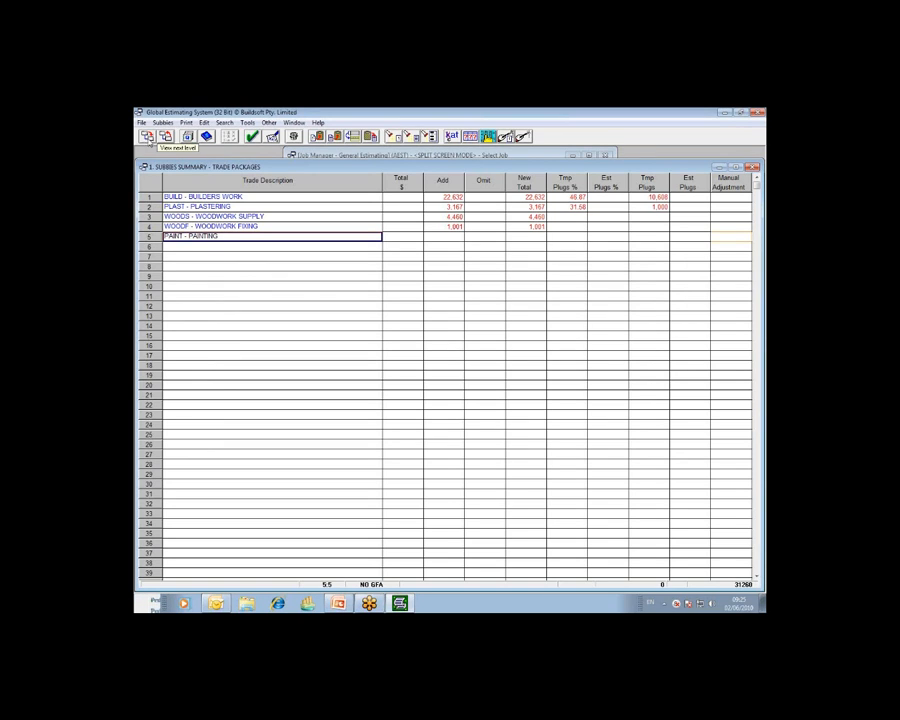
# Step: Open the trade breakup for PAINT - PAINTING and turn on the side-by-side comparison of its subcontractors
pyautogui.click(147, 137)
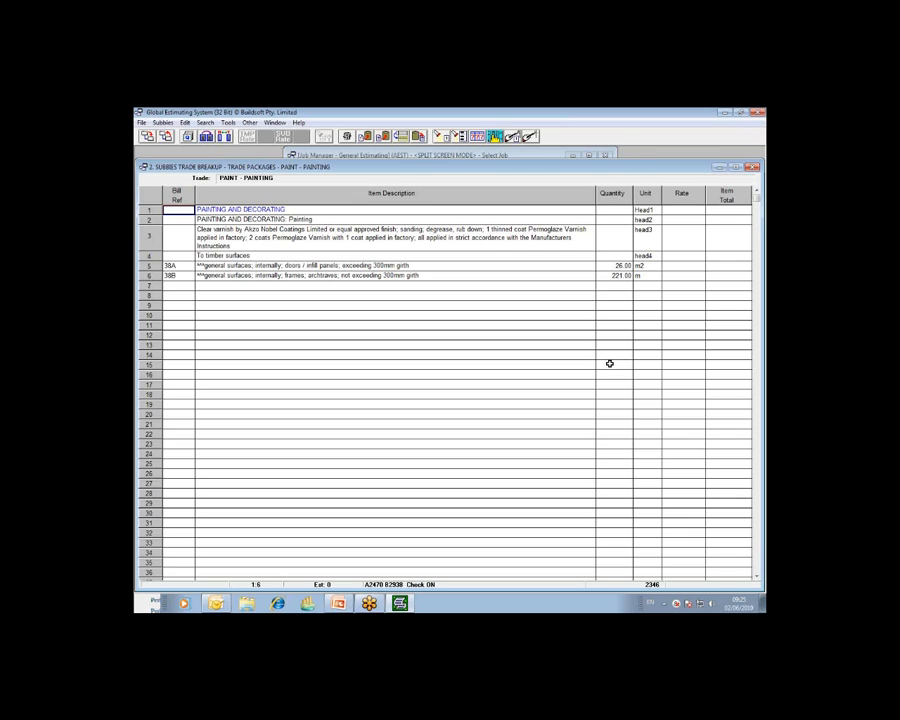
pyautogui.click(762, 209)
pyautogui.click(729, 247)
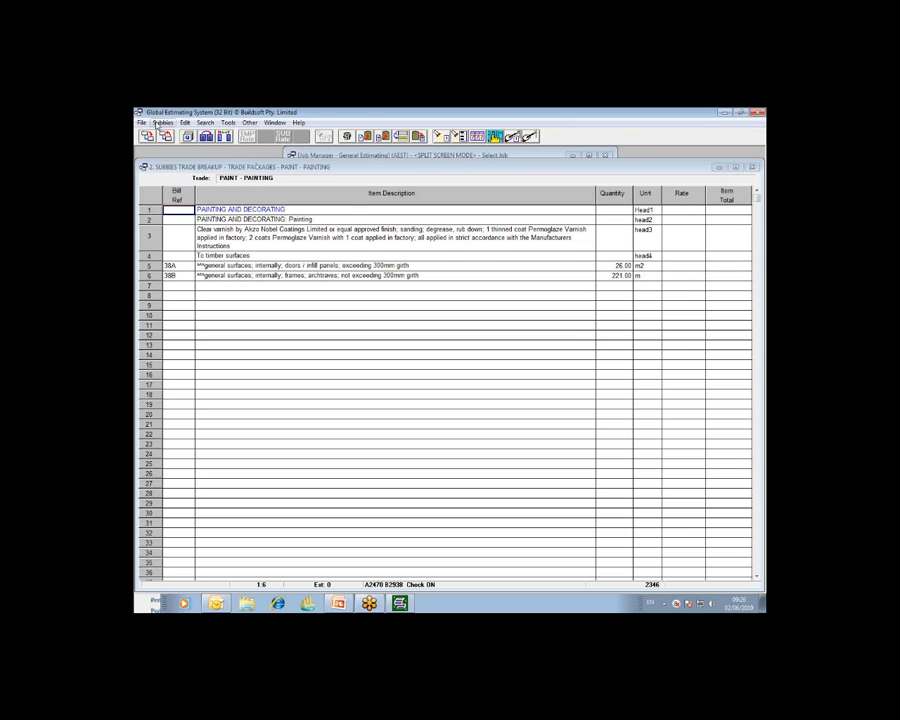
pyautogui.click(162, 122)
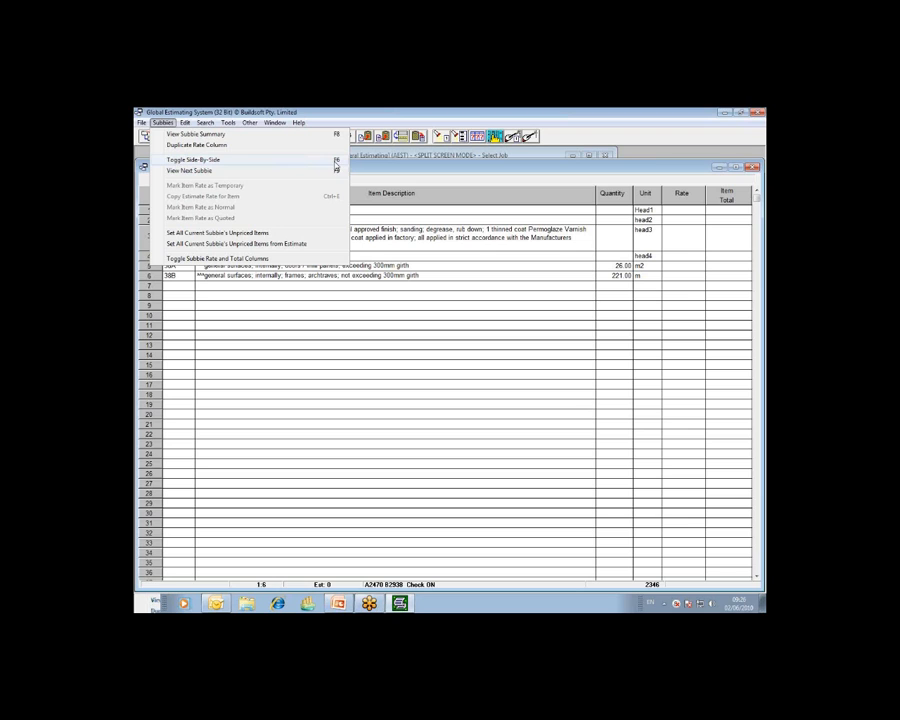
pyautogui.click(336, 162)
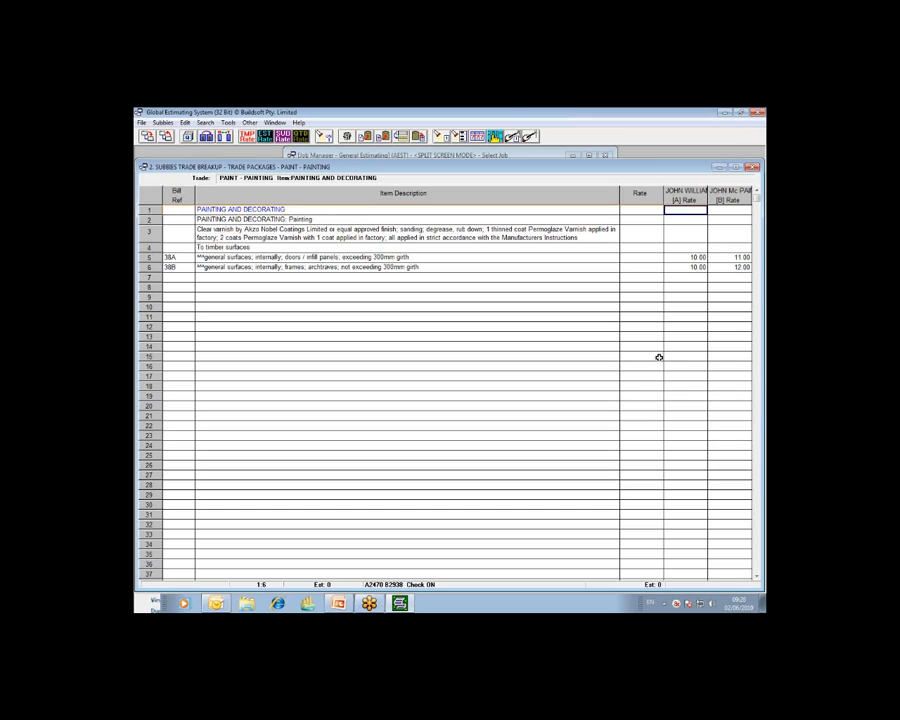
pyautogui.click(716, 242)
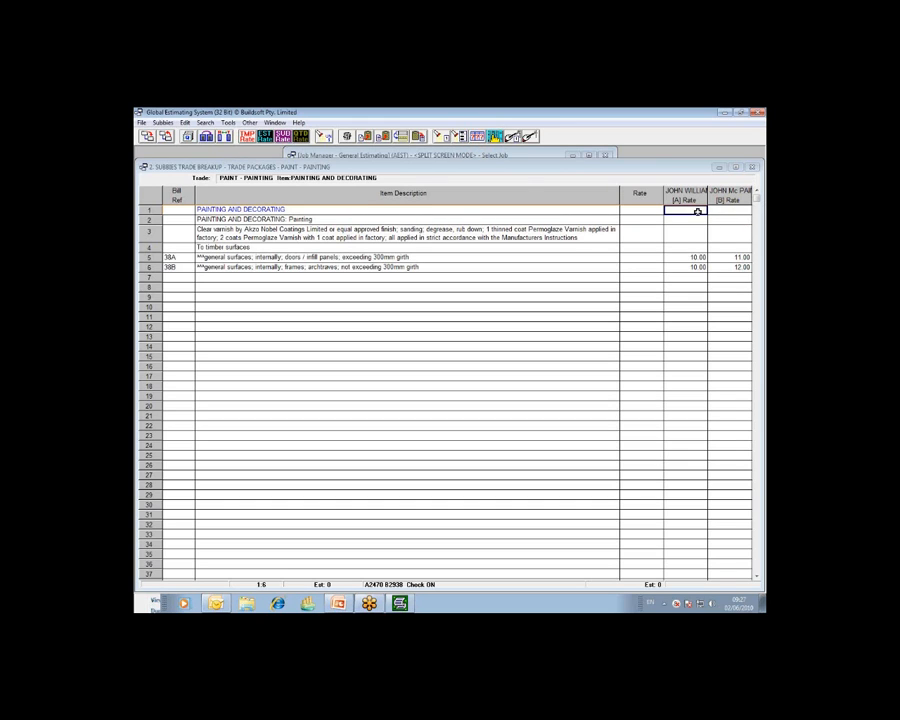
# Step: Set the subcontractor comparison columns to (SCP) Total Mode
pyautogui.click(479, 140)
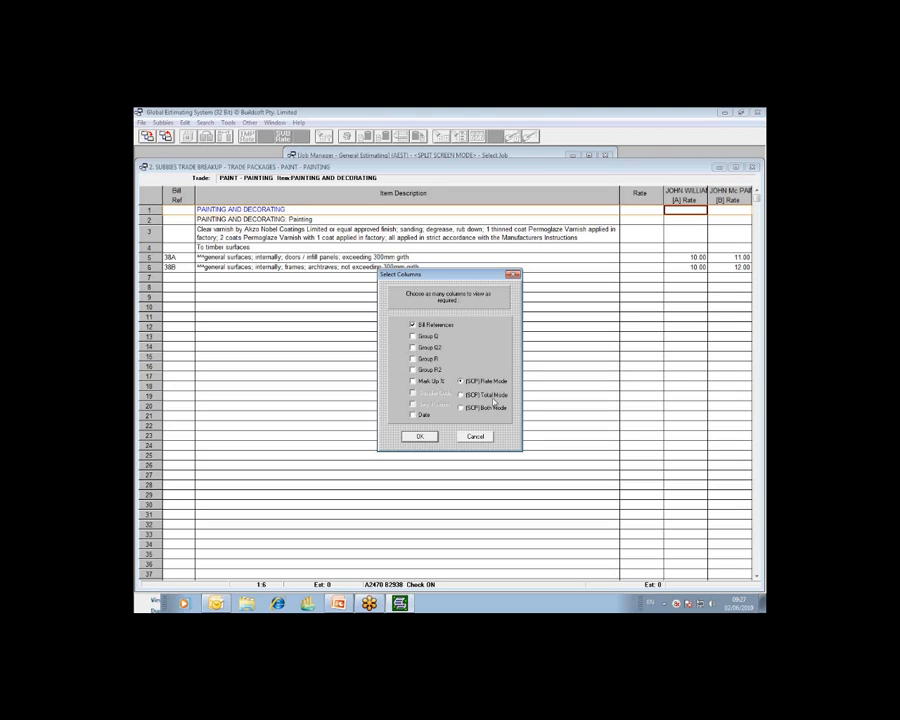
pyautogui.click(489, 396)
pyautogui.click(422, 438)
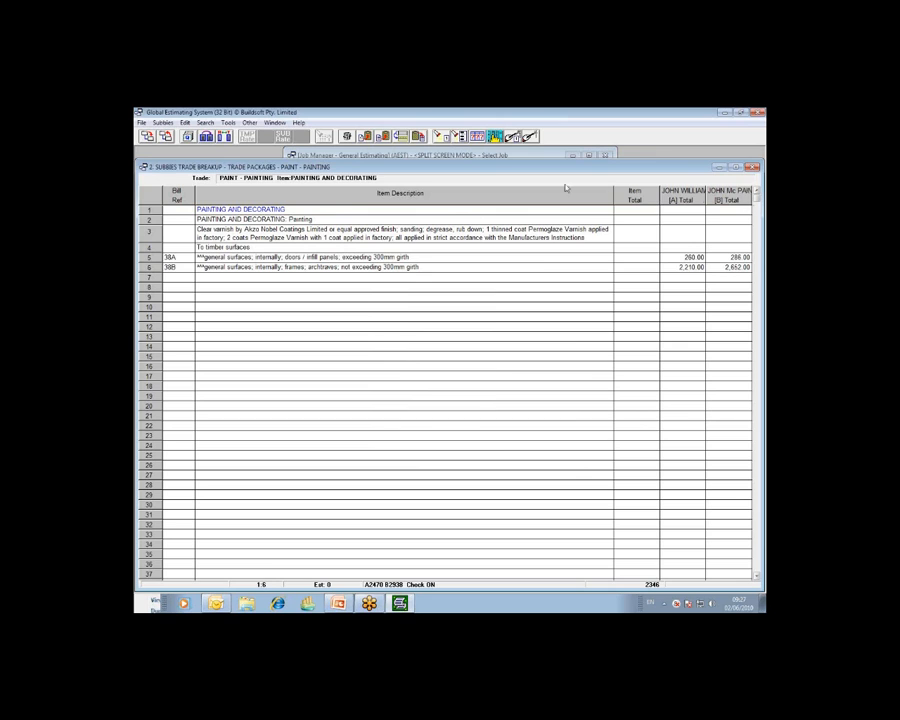
# Step: Set the subcontractor comparison columns to (SCP) Both Mode
pyautogui.click(494, 137)
pyautogui.click(479, 406)
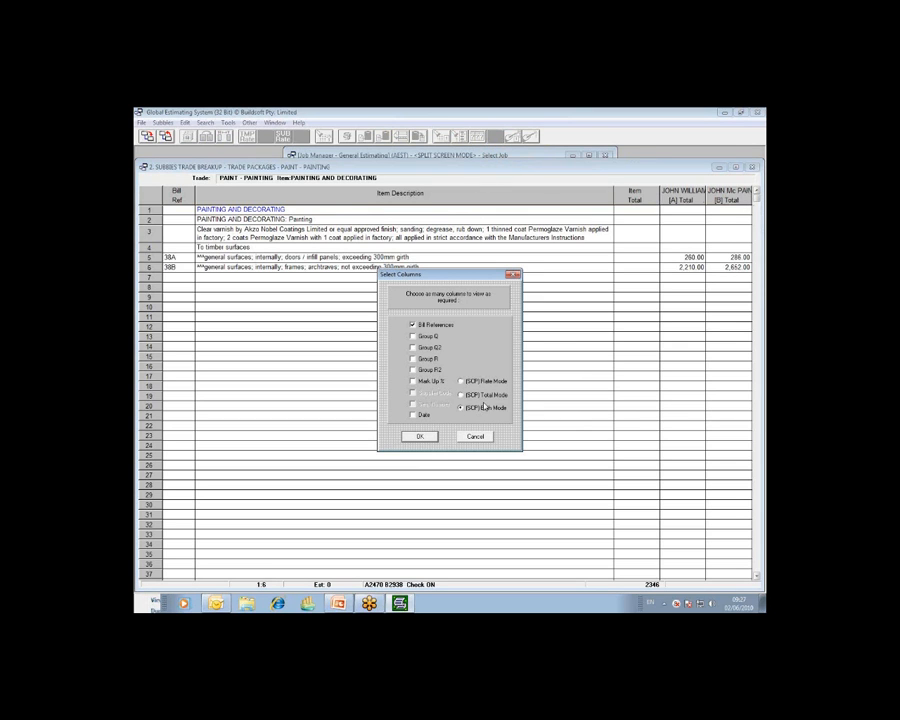
pyautogui.click(419, 436)
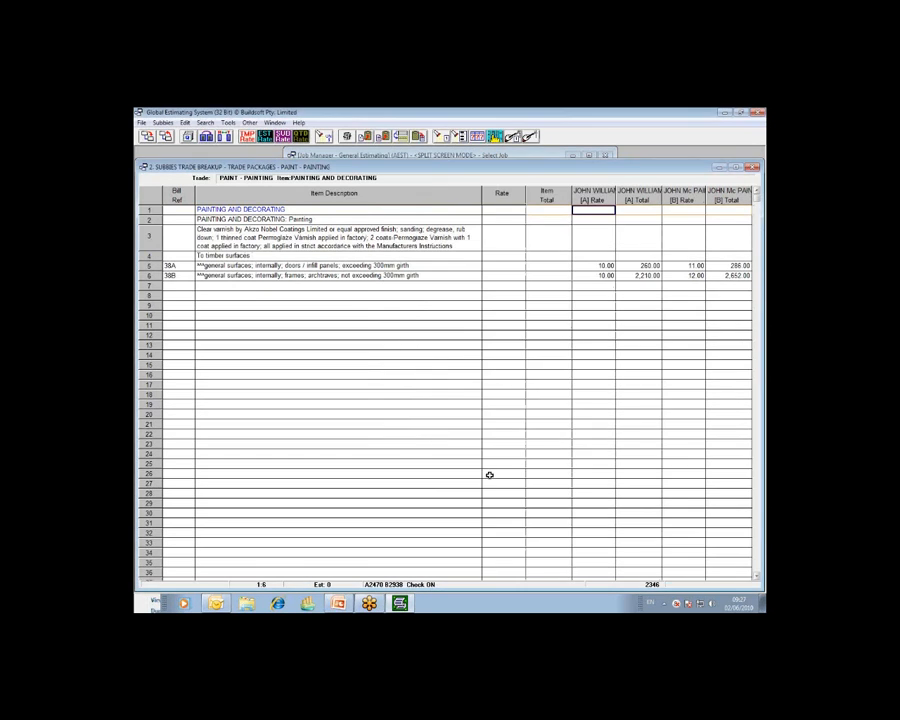
# Step: Delete the rates of subcontractors A and B for painting items 38A and 38B
pyautogui.click(603, 266)
pyautogui.click(698, 265)
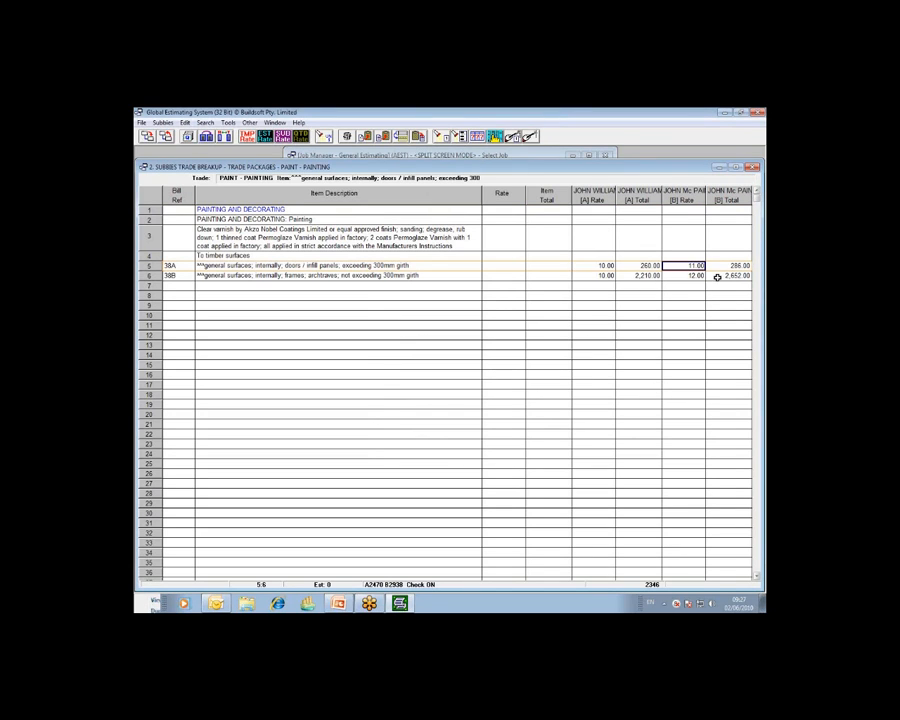
pyautogui.click(603, 265)
pyautogui.press('Delete')
pyautogui.press('Down')
pyautogui.press('Delete')
pyautogui.press('Right')
pyautogui.press('Right')
pyautogui.press('Up')
pyautogui.press('Delete')
pyautogui.press('Down')
pyautogui.press('Delete')
# Step: Enter subcontractor A's rates as 10.00 for painting item 38A and 11.00 for item 38B
pyautogui.press('Up')
pyautogui.press('Left')
pyautogui.press('Left')
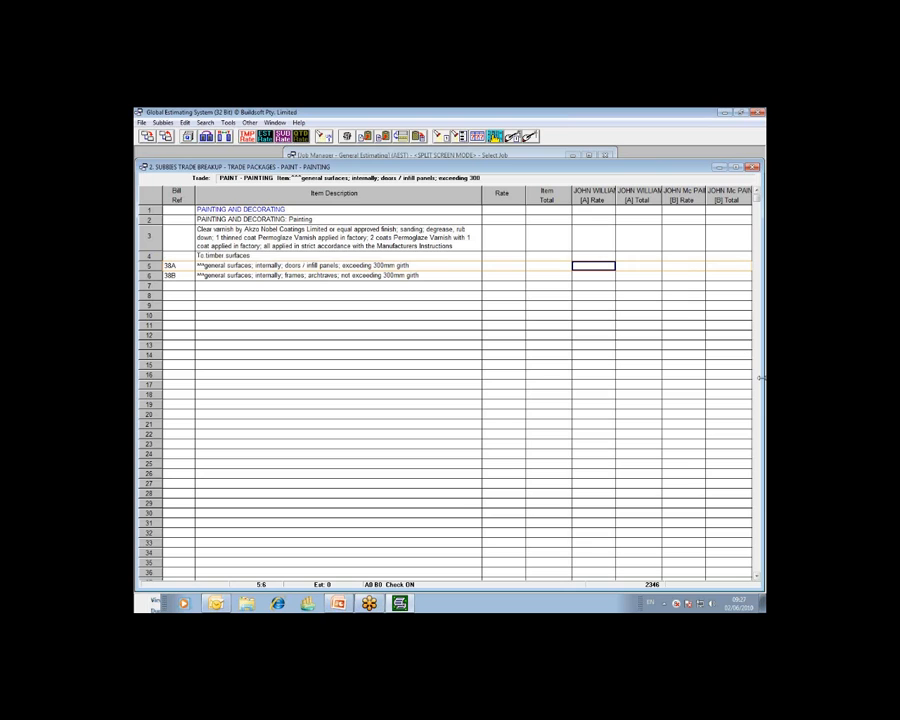
pyautogui.write('7')
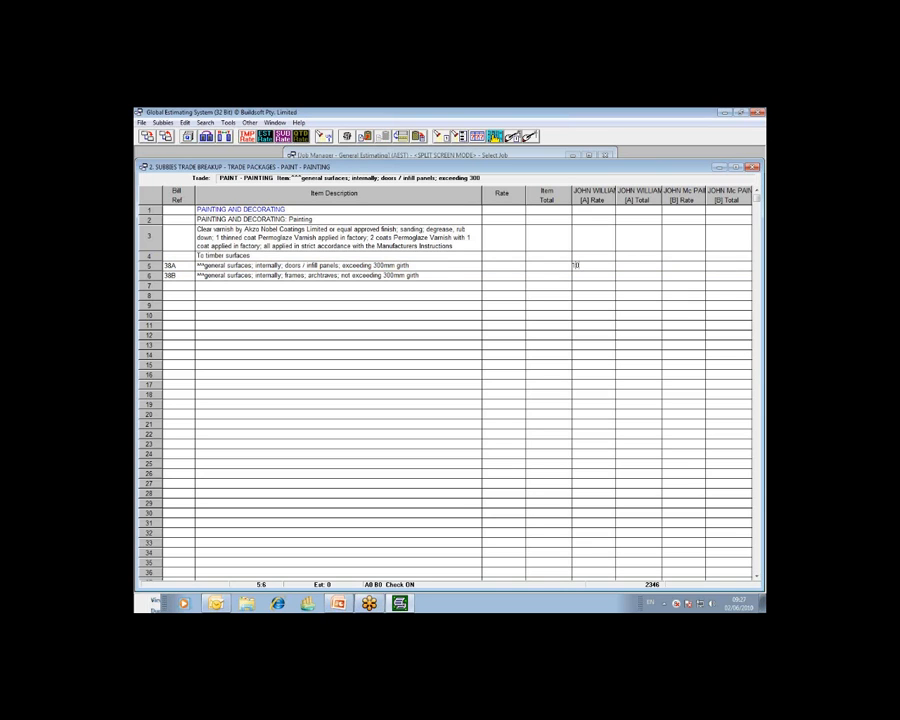
pyautogui.write('0')
pyautogui.press('Return')
pyautogui.write('112')
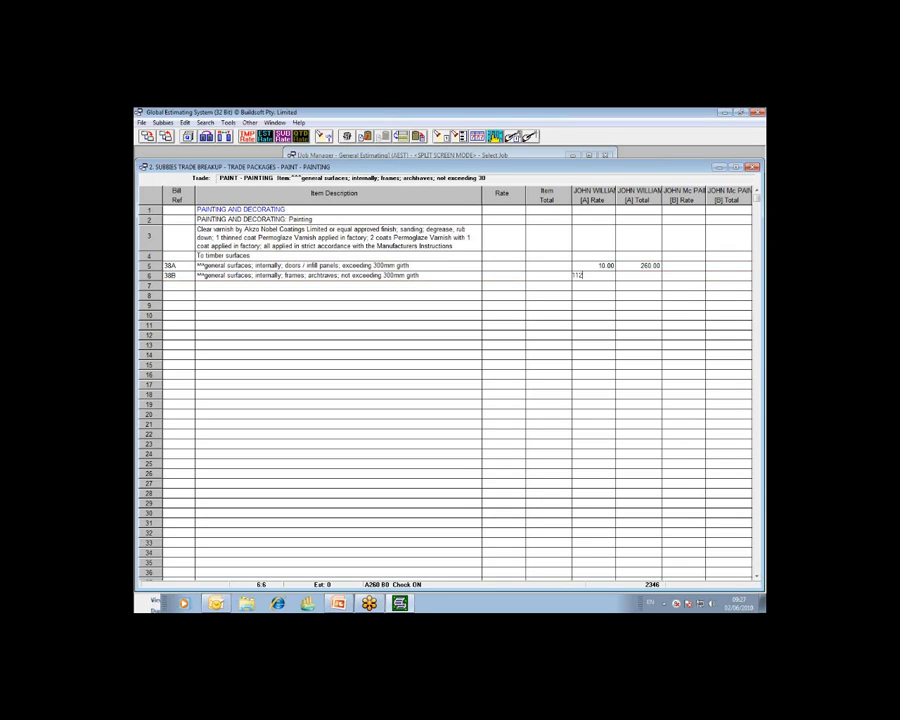
pyautogui.press('Return')
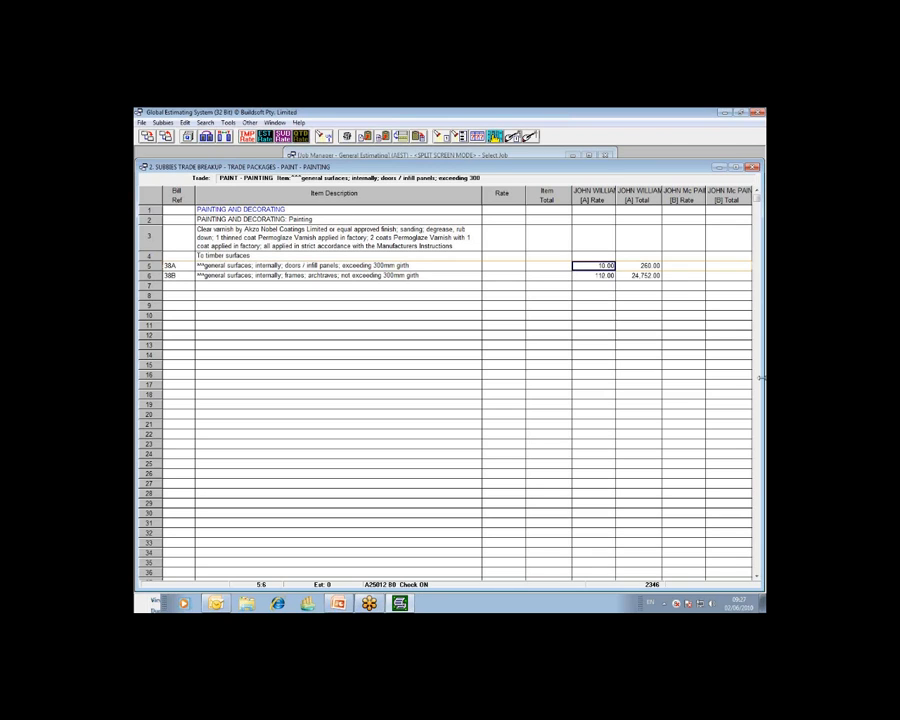
pyautogui.write('11')
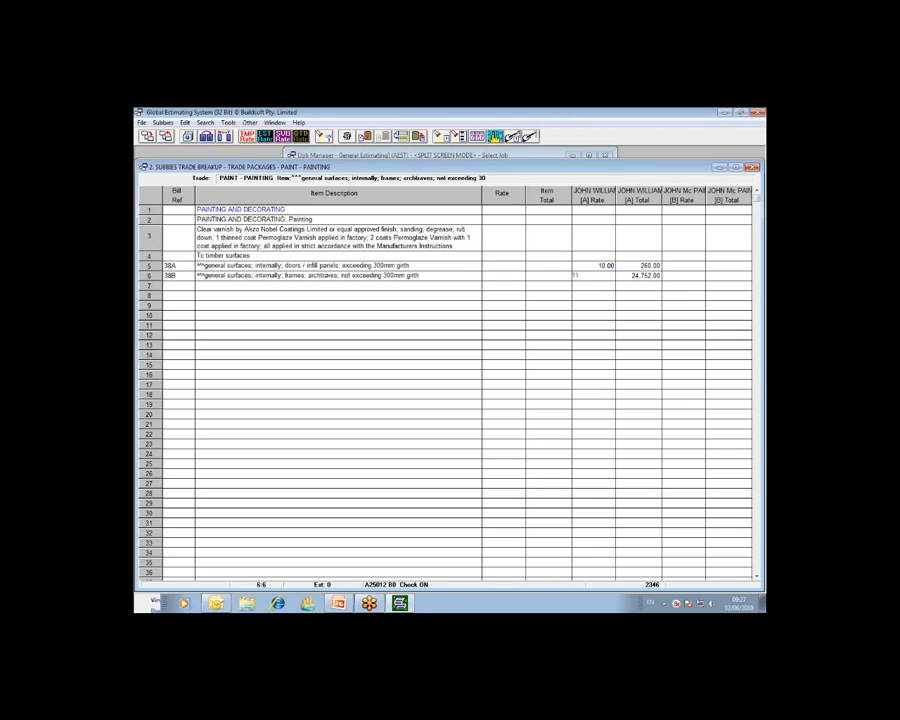
pyautogui.press('Up')
# Step: Enter subcontractor B's rates as 10.50 for painting item 38A and 11.50 for item 38B
pyautogui.press('Tab')
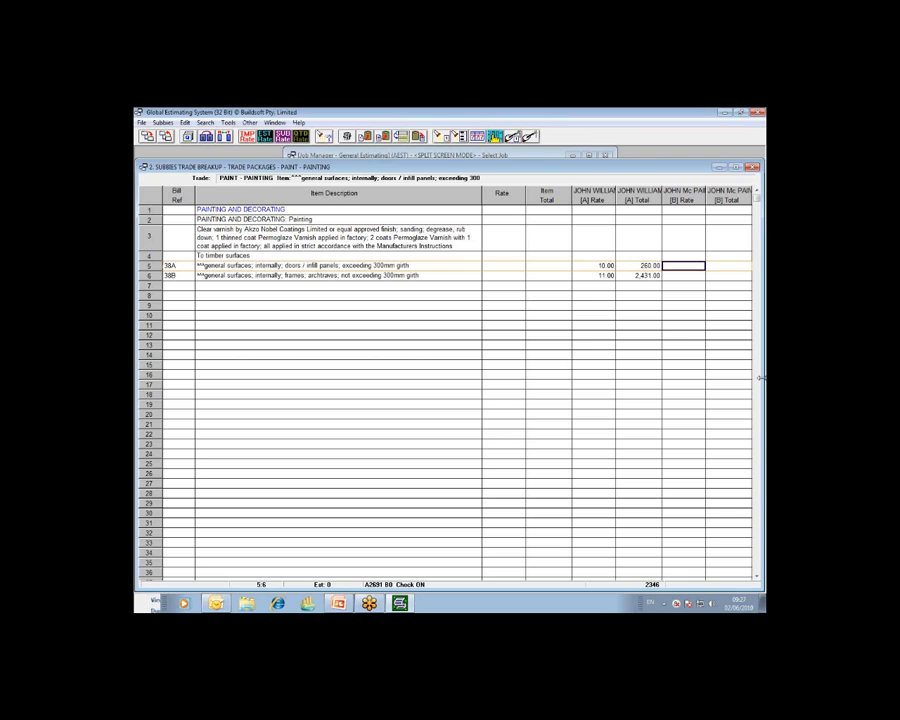
pyautogui.write('1')
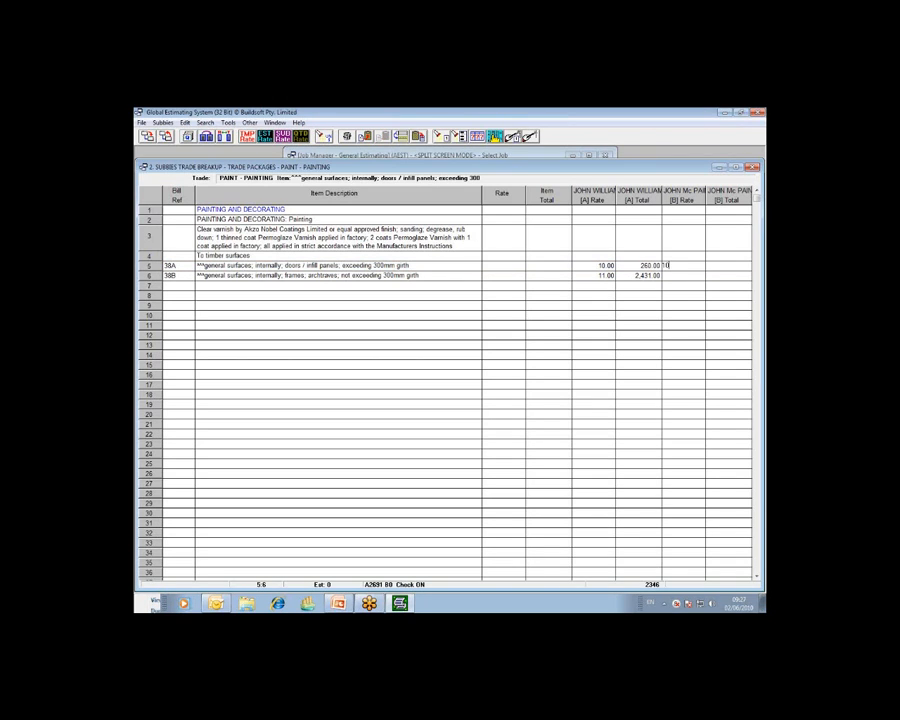
pyautogui.write('0.5')
pyautogui.press('Return')
pyautogui.write('11.50')
pyautogui.press('Return')
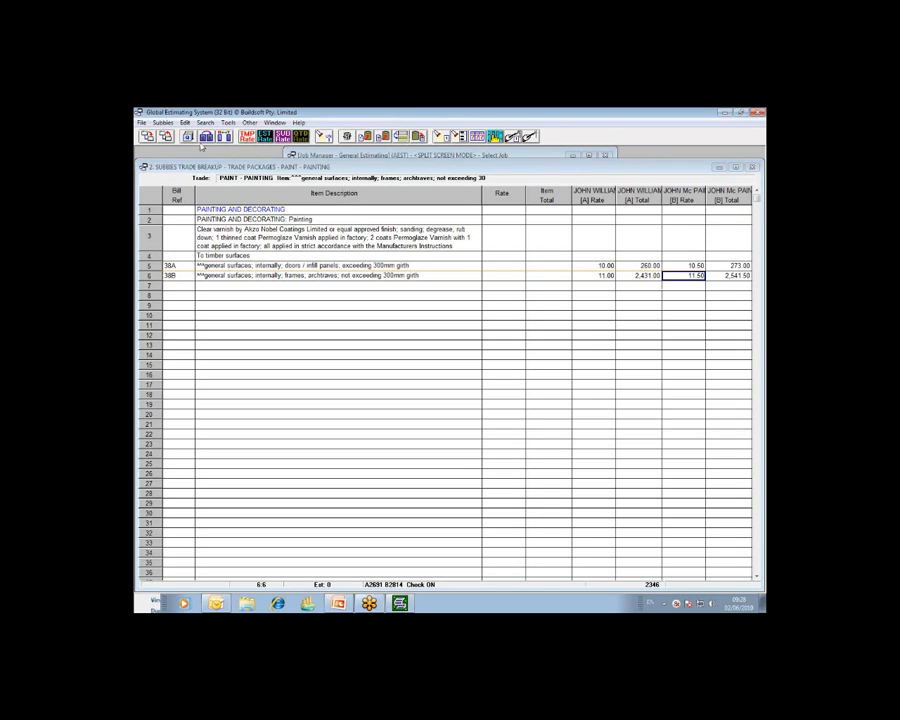
# Step: Check the list of subcontractors shown for the painting trade and return to the trade packages summary
pyautogui.click(282, 136)
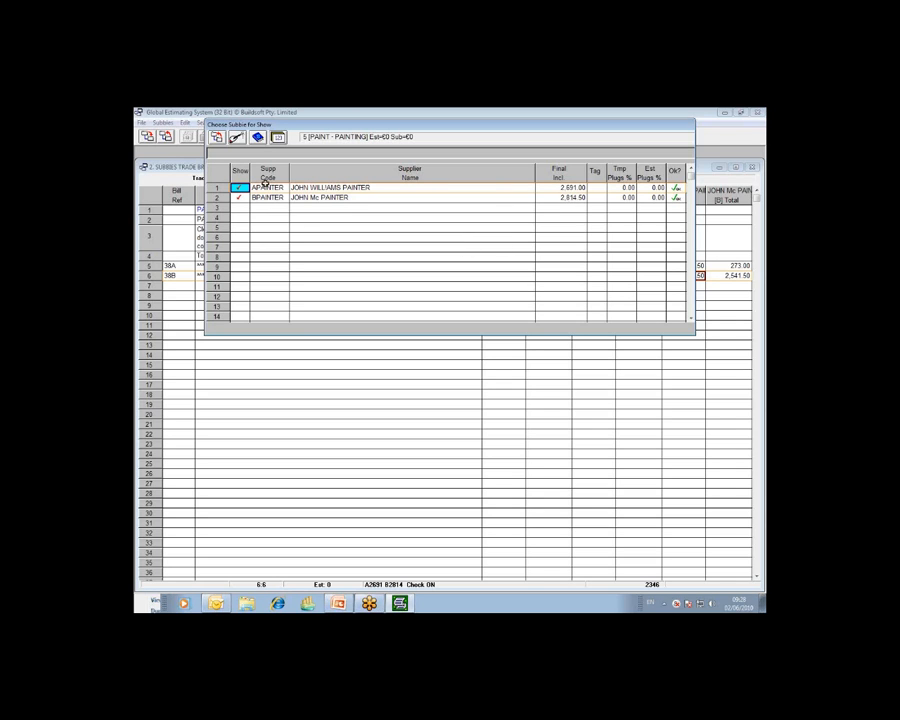
pyautogui.click(216, 137)
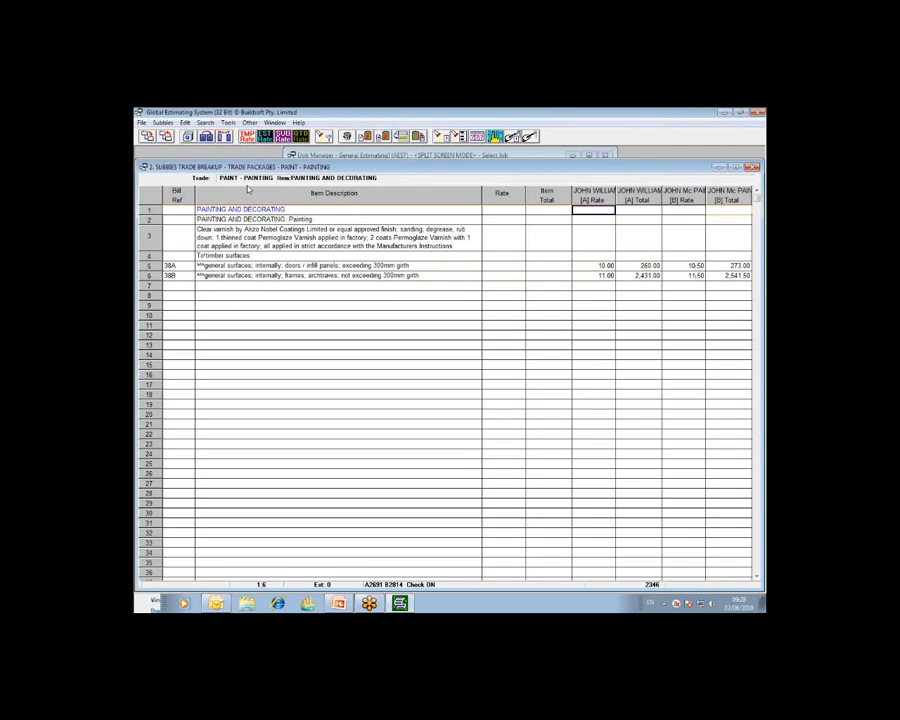
pyautogui.click(167, 140)
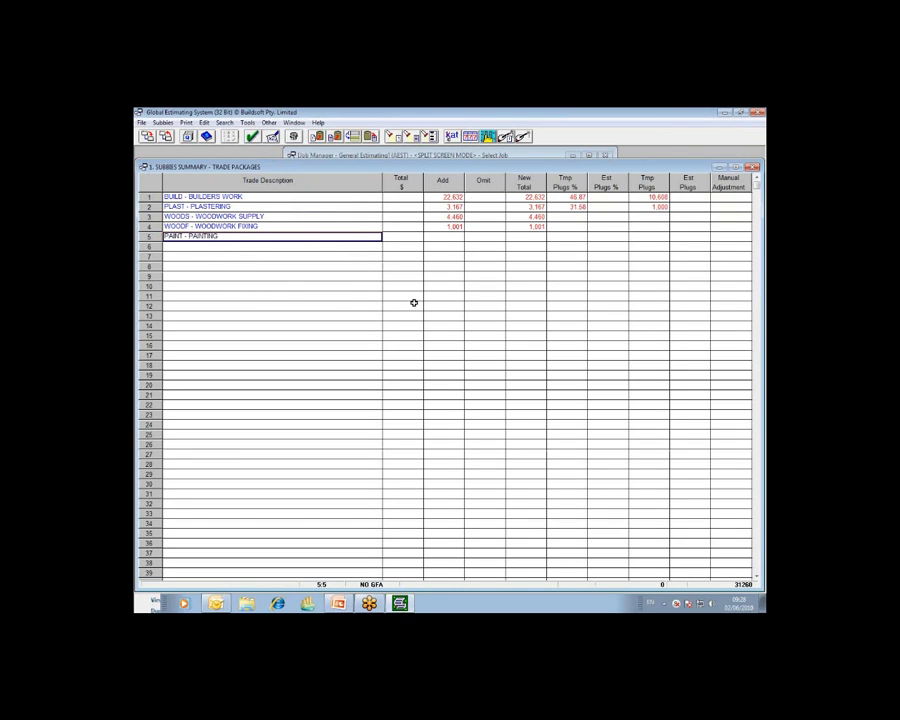
# Step: Open the subcontractor summary for PAINT - PAINTING and sort the subcontractors by total
pyautogui.click(187, 136)
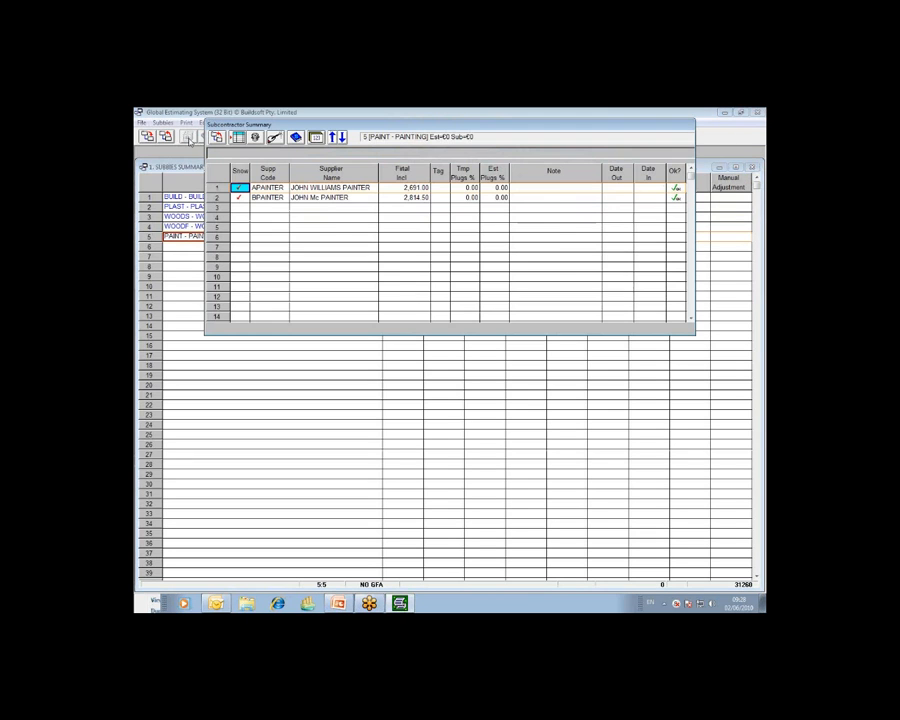
pyautogui.moveTo(430, 128); pyautogui.dragTo(429, 271)
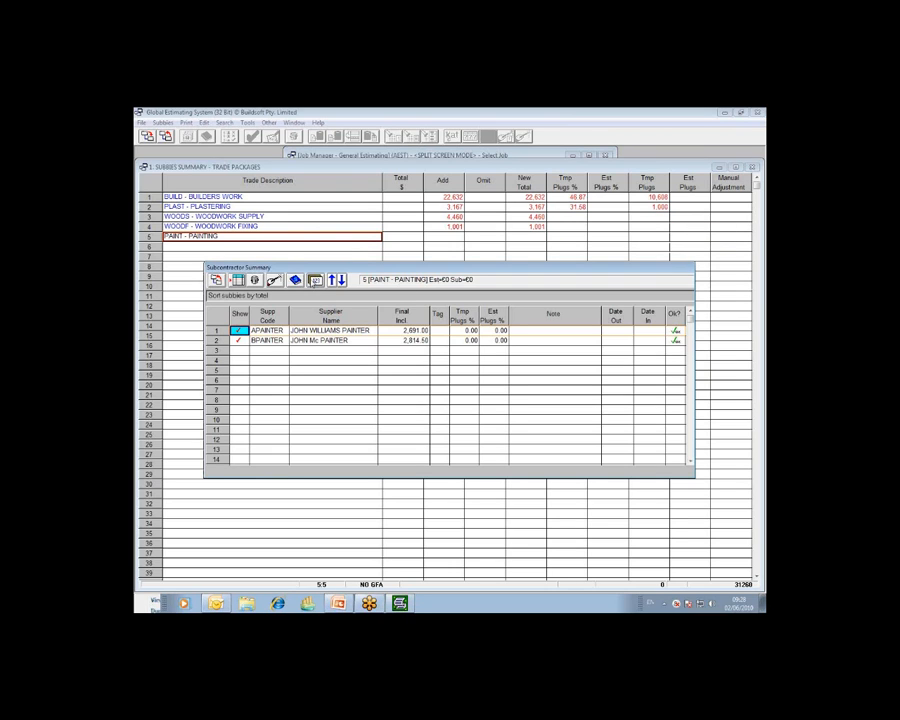
pyautogui.click(315, 280)
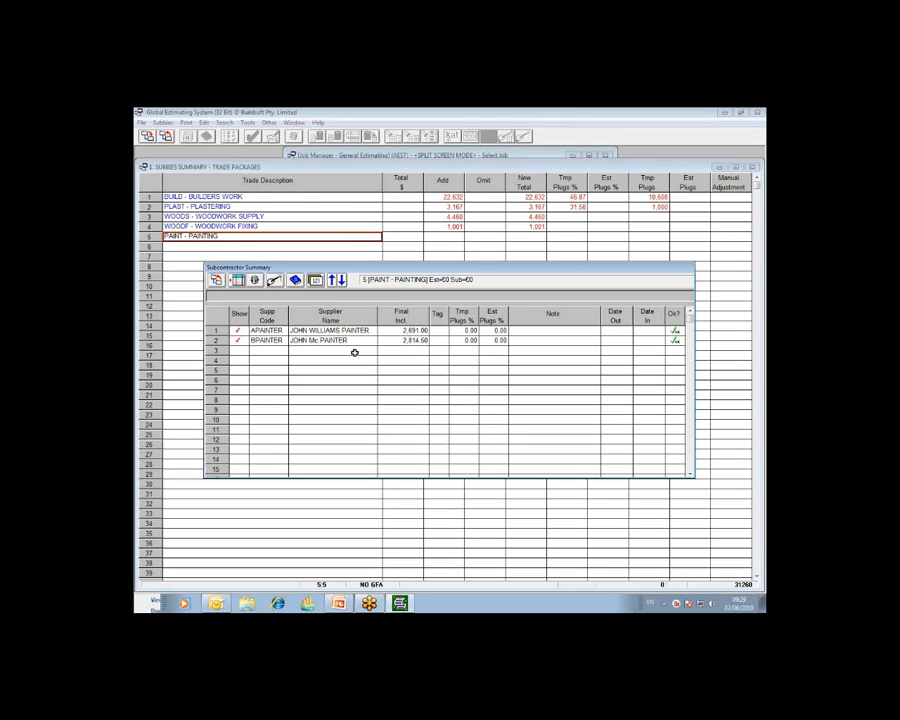
# Step: Tag subcontractor APAINTER as the selected one for the painting package and close the subcontractor summary
pyautogui.click(756, 203)
pyautogui.click(718, 242)
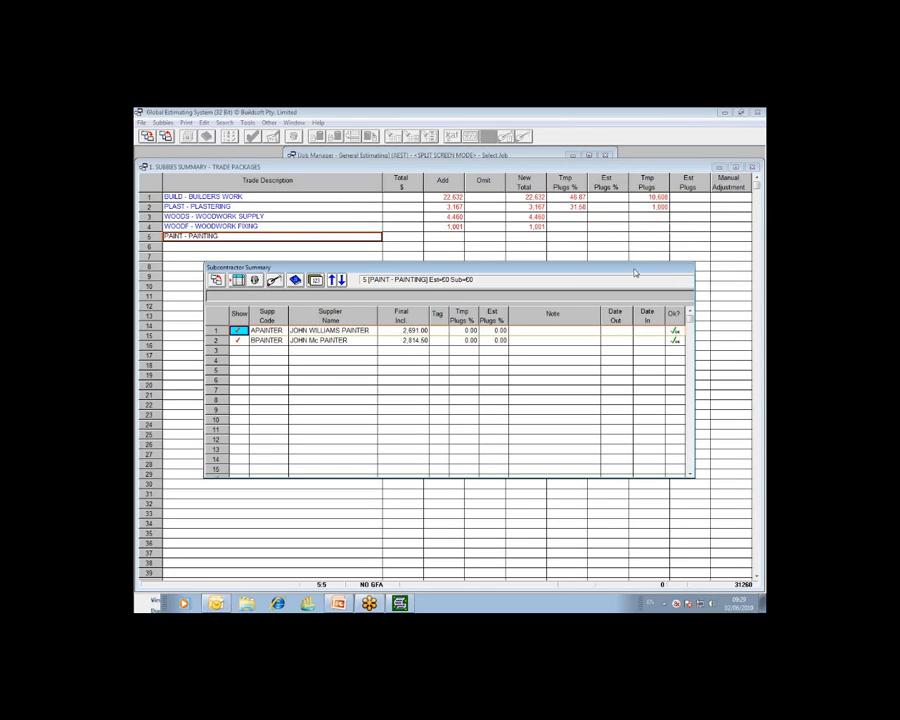
pyautogui.click(439, 330)
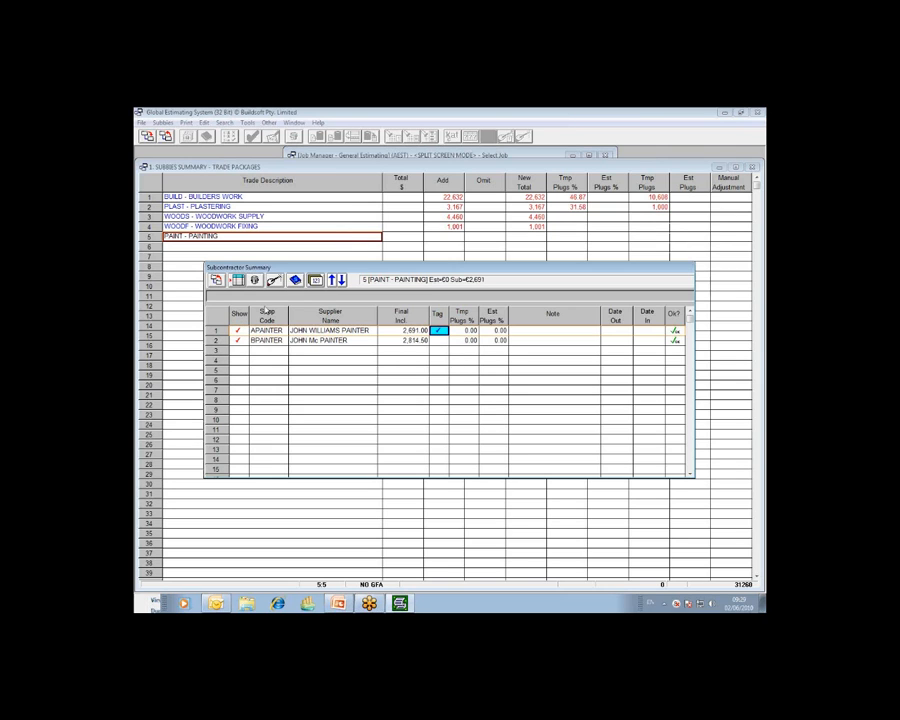
pyautogui.click(217, 280)
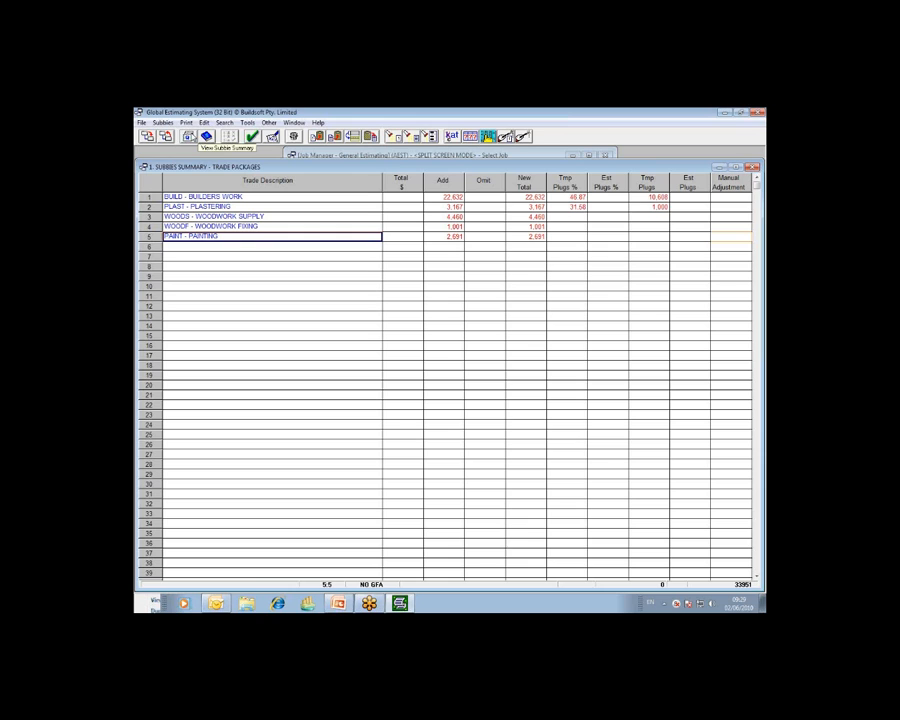
# Step: Reopen the painting subcontractor summary, review the tags of APAINTER and BPAINTER, and close it
pyautogui.click(187, 137)
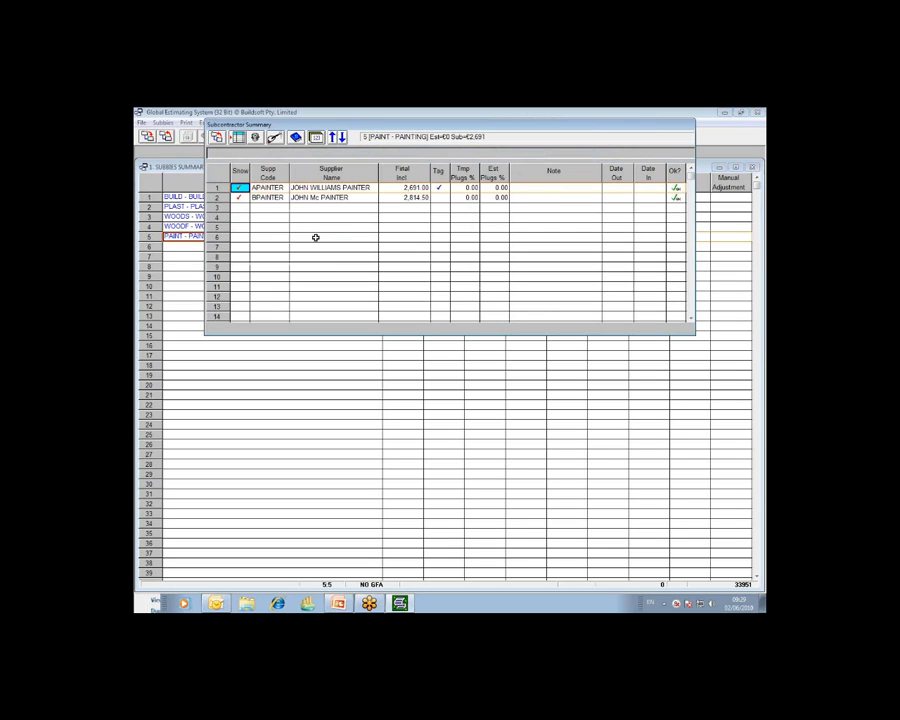
pyautogui.click(440, 198)
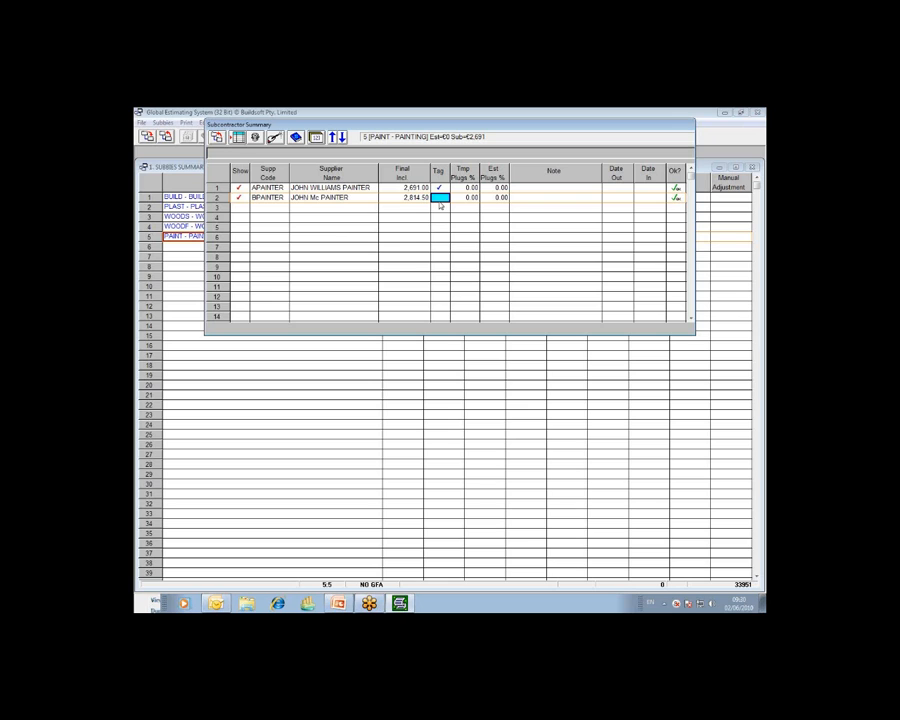
pyautogui.click(216, 138)
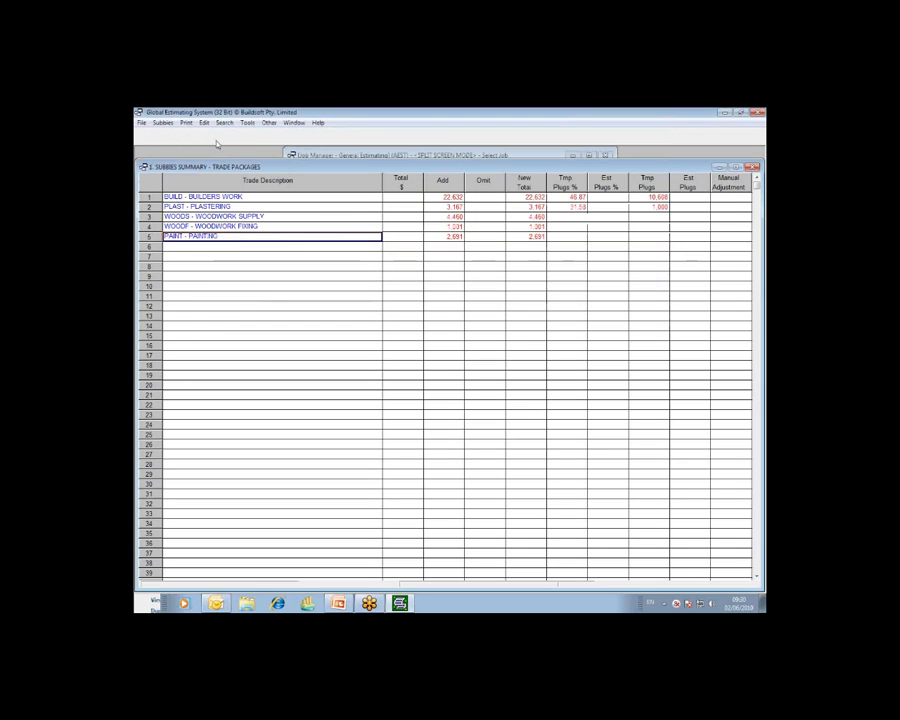
# Step: Examine the added totals, temporary and estimate plugs, and manual adjustment columns across the five trade packages
pyautogui.click(248, 198)
pyautogui.click(247, 206)
pyautogui.click(248, 216)
pyautogui.click(250, 226)
pyautogui.click(252, 236)
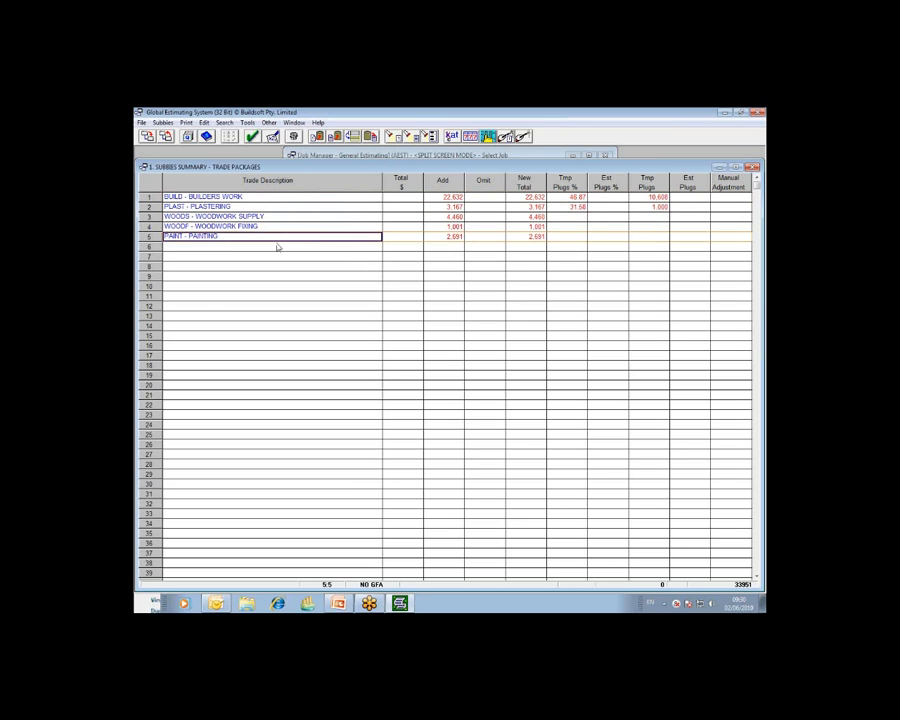
pyautogui.click(261, 198)
pyautogui.click(262, 206)
pyautogui.click(263, 216)
pyautogui.click(273, 226)
pyautogui.click(269, 236)
pyautogui.click(535, 151)
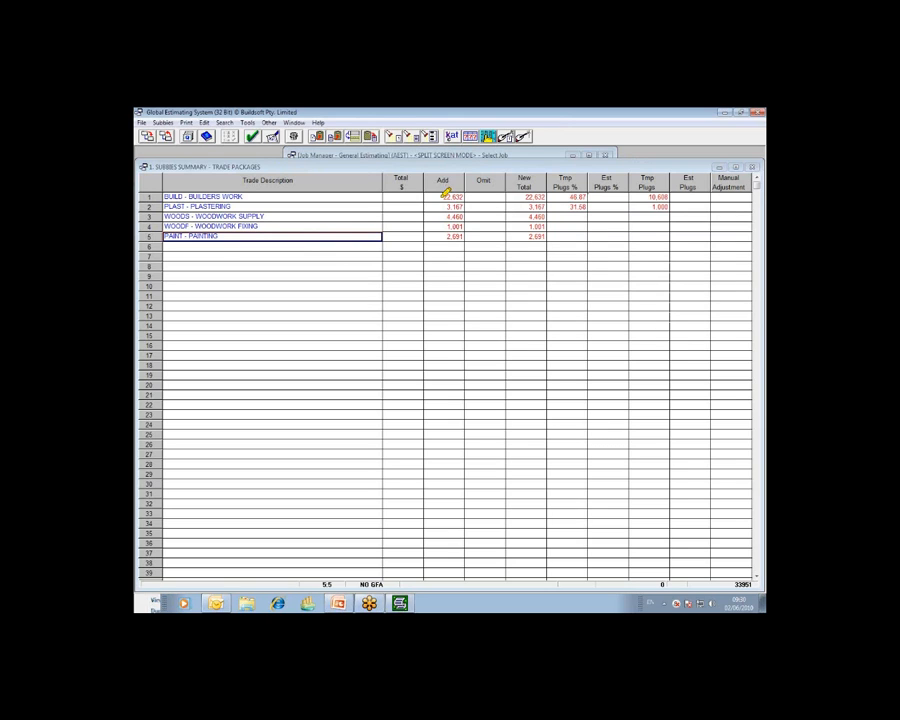
pyautogui.moveTo(444, 201)
pyautogui.mouseDown()
pyautogui.moveTo(462, 217)
pyautogui.moveTo(446, 231)
pyautogui.moveTo(462, 237)
pyautogui.mouseUp()
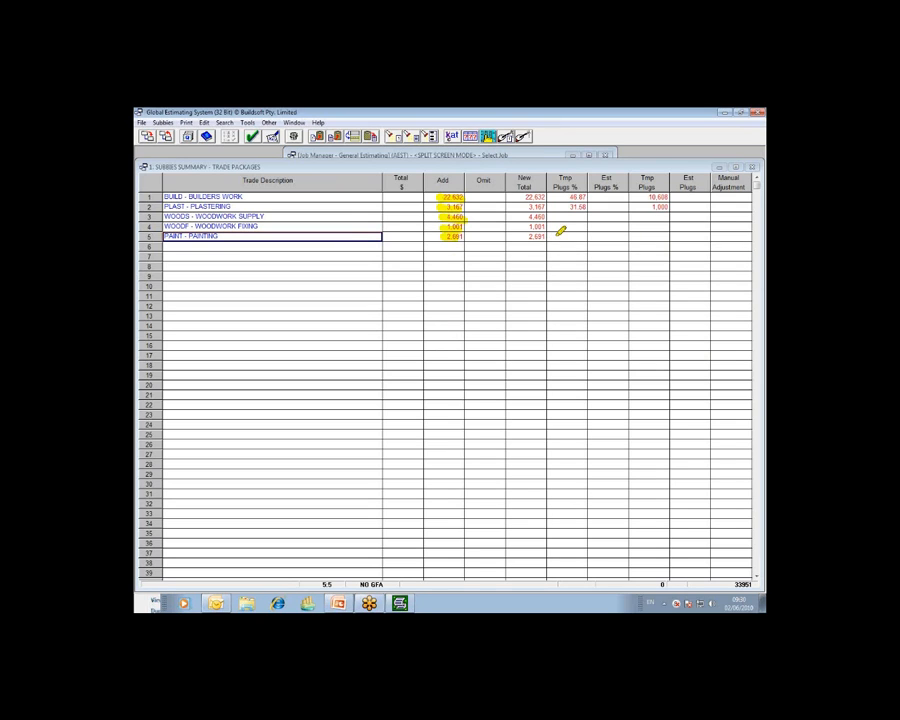
pyautogui.moveTo(577, 177)
pyautogui.mouseDown()
pyautogui.moveTo(565, 178)
pyautogui.moveTo(666, 197)
pyautogui.moveTo(747, 192)
pyautogui.mouseUp()
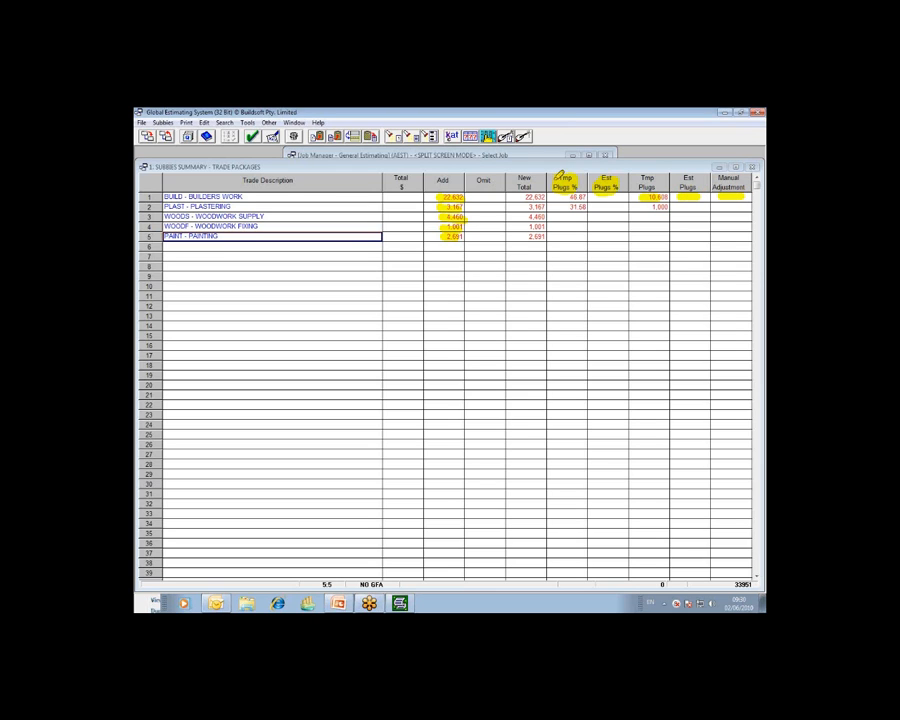
pyautogui.moveTo(573, 198); pyautogui.dragTo(578, 206)
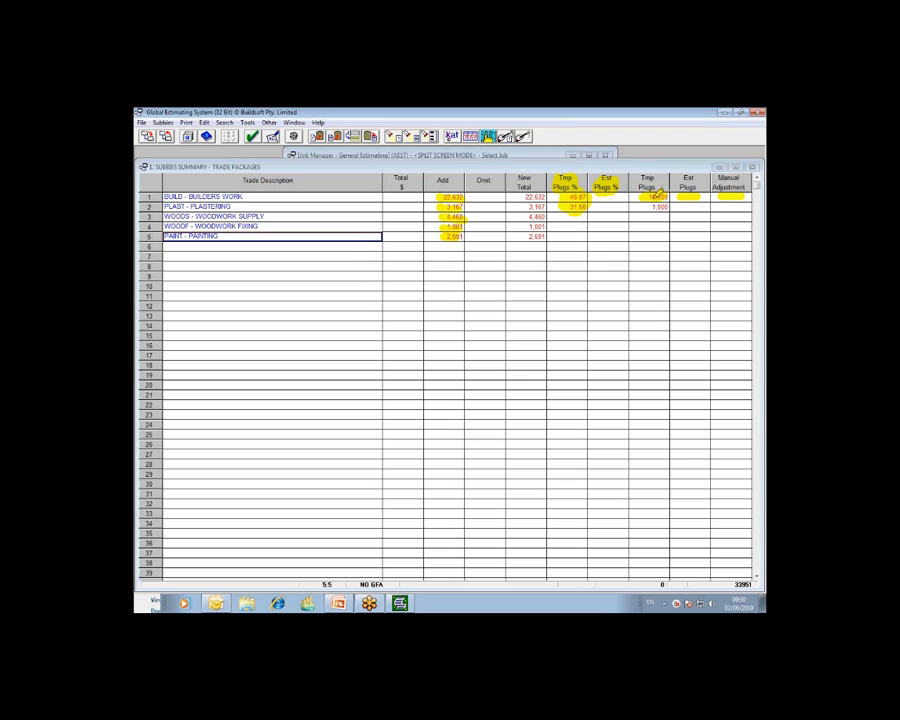
pyautogui.press('Escape')
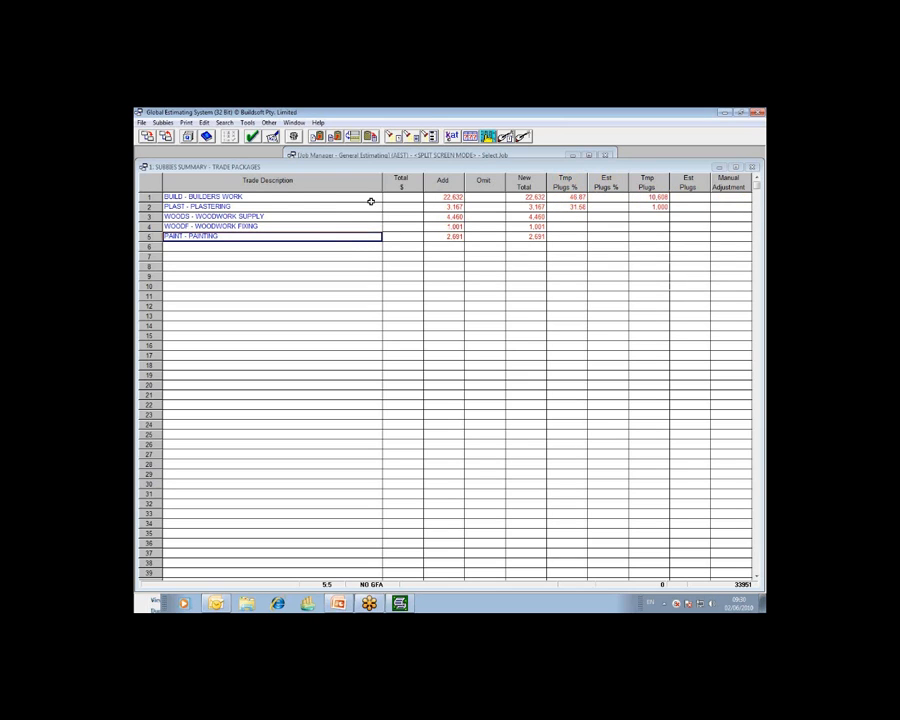
# Step: Open the trade breakup for BUILD - BUILDERS WORK and examine subcontractor A's plugged rates for items 13B and 13C
pyautogui.click(262, 198)
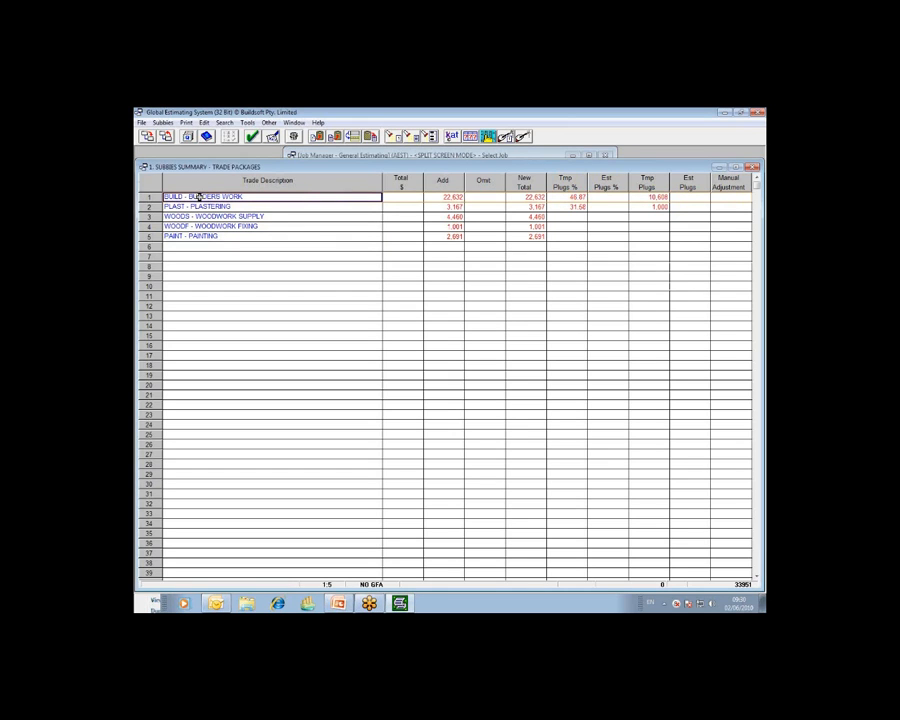
pyautogui.click(148, 136)
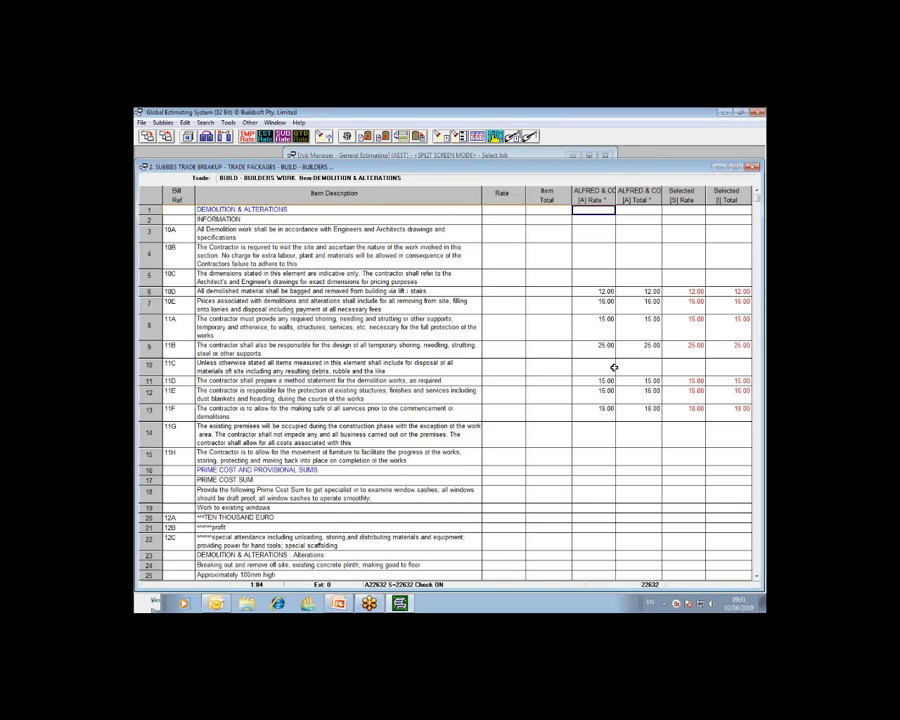
pyautogui.scroll(-4, 614, 368)
pyautogui.scroll(-2, 614, 368)
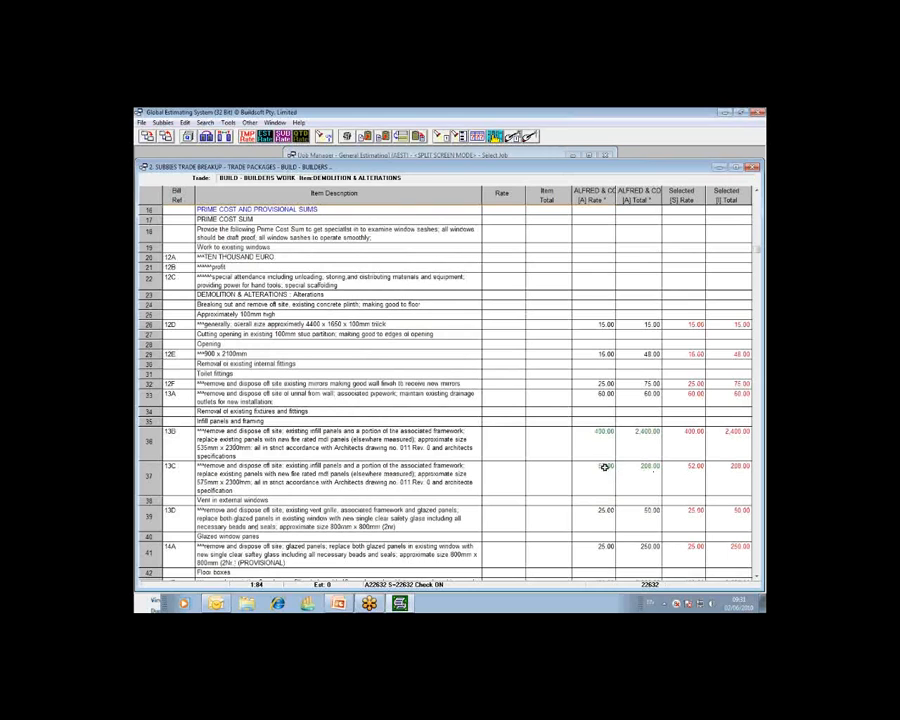
pyautogui.click(762, 209)
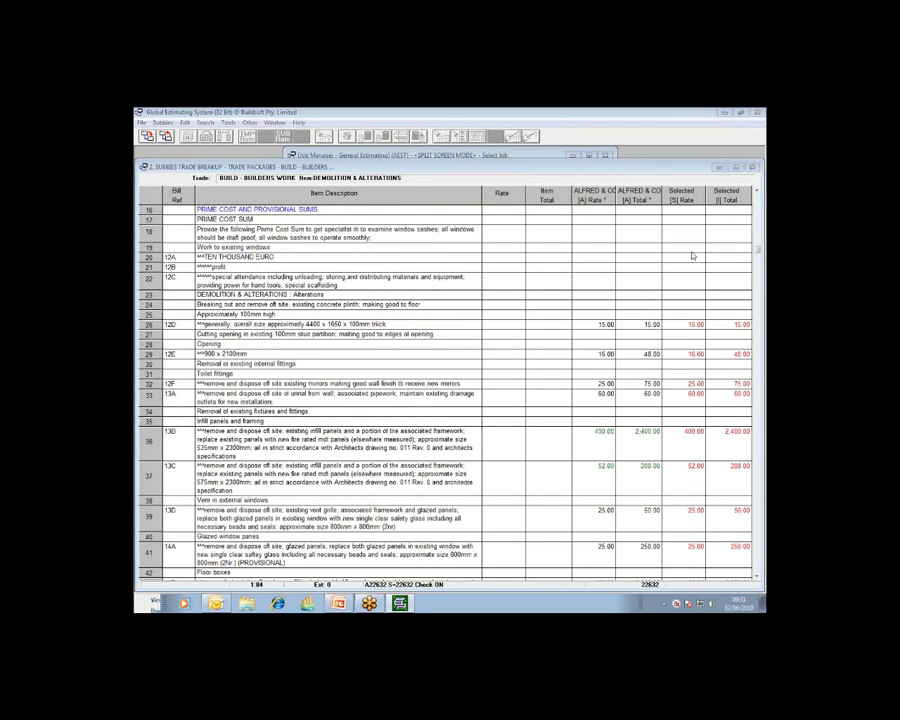
pyautogui.click(639, 430)
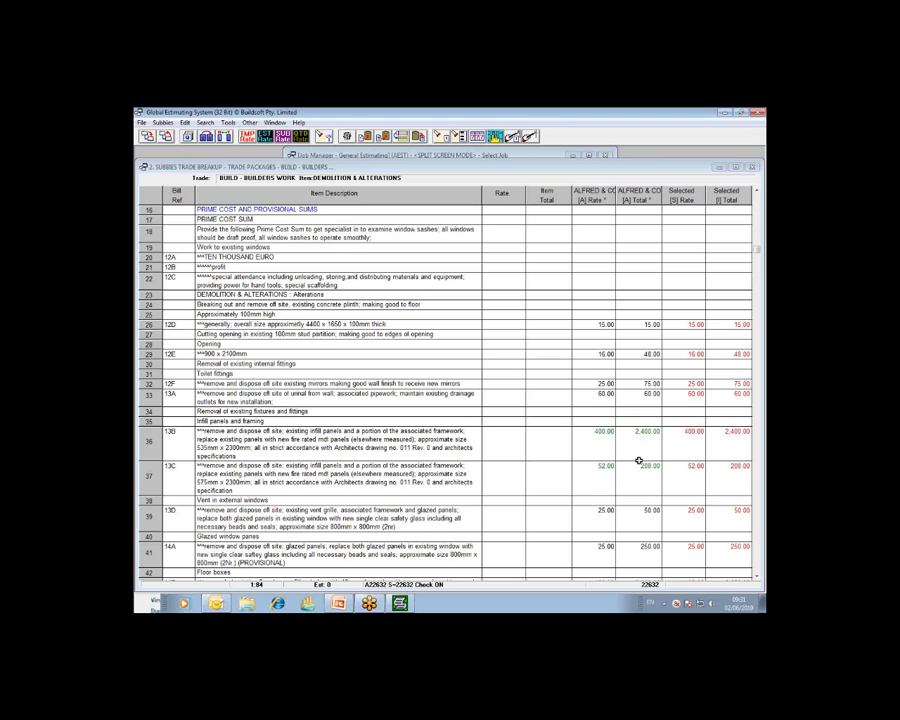
# Step: Mark subcontractor A's rate for builders work item 13A as a temporary plug and return to the trade packages summary
pyautogui.click(601, 437)
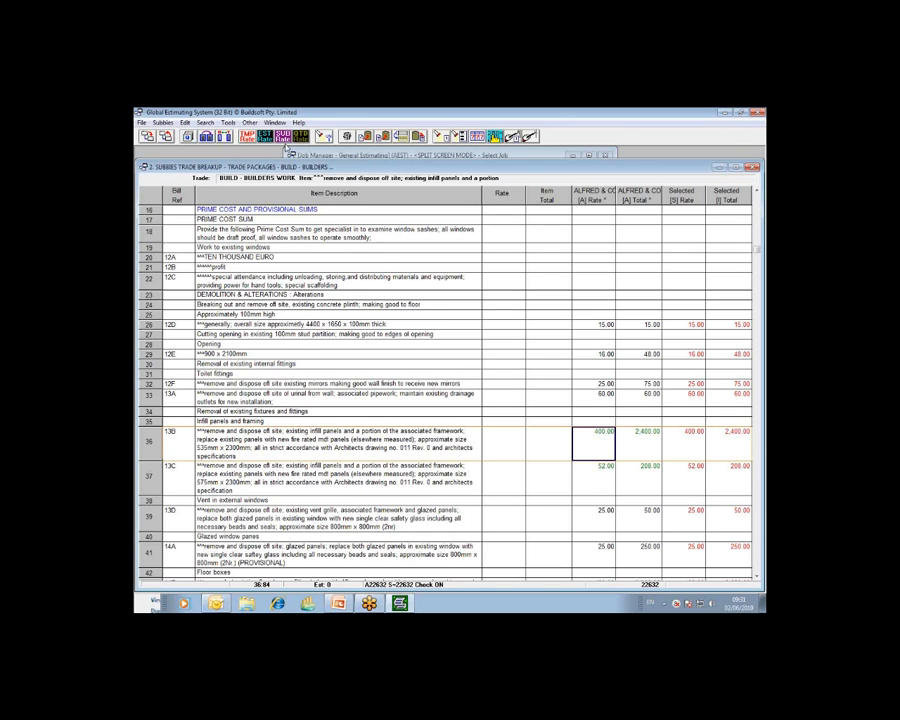
pyautogui.click(761, 206)
pyautogui.click(725, 244)
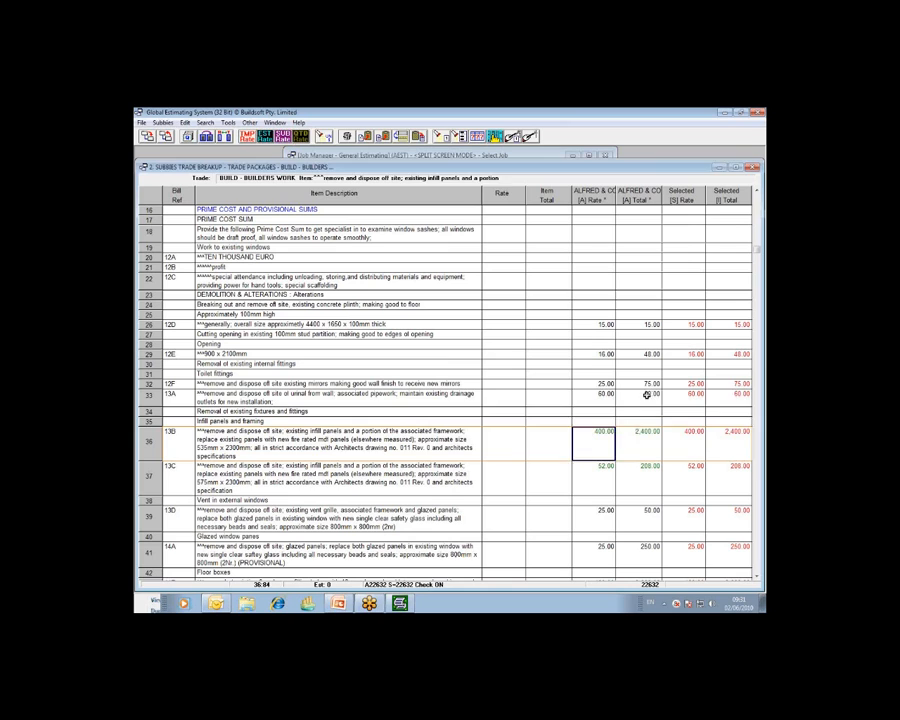
pyautogui.click(606, 394)
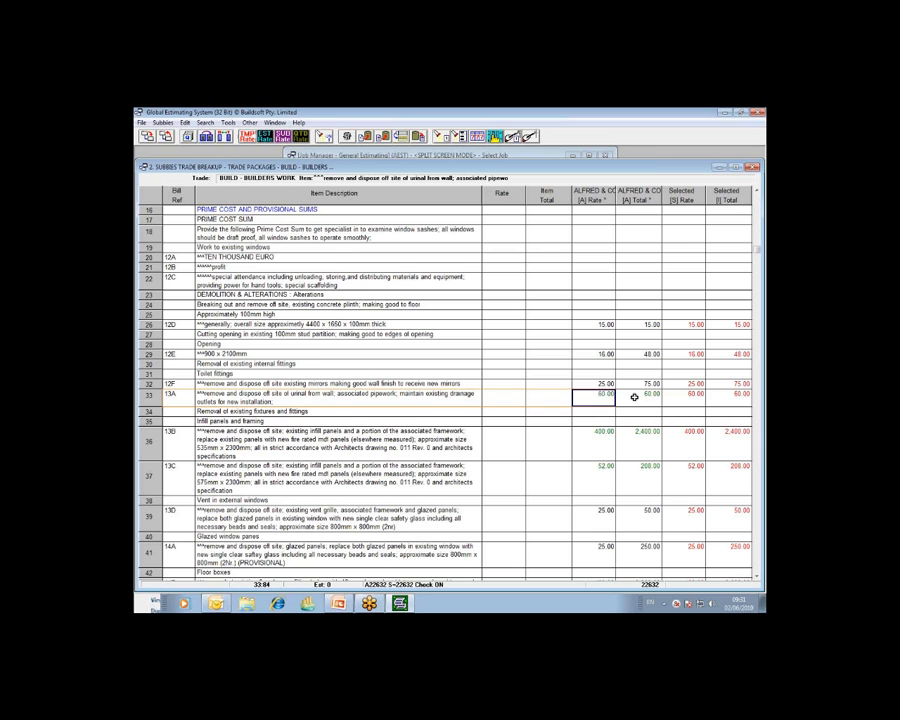
pyautogui.click(167, 138)
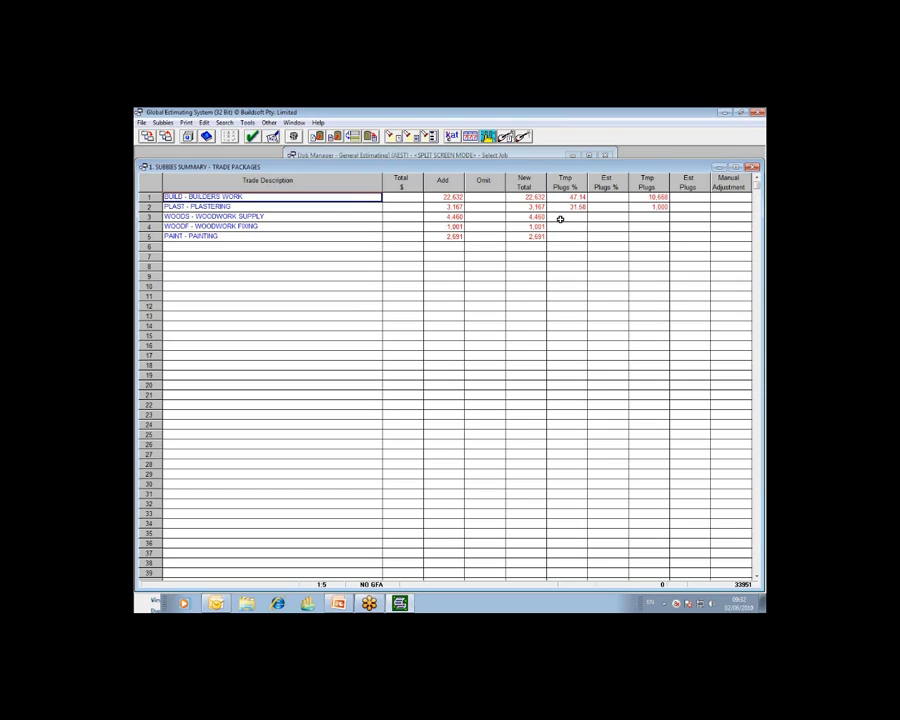
# Step: Review the five trade packages in the subcontractor summary, from BUILD - BUILDERS WORK through PAINT - PAINTING
pyautogui.click(308, 207)
pyautogui.click(308, 218)
pyautogui.click(307, 226)
pyautogui.click(309, 237)
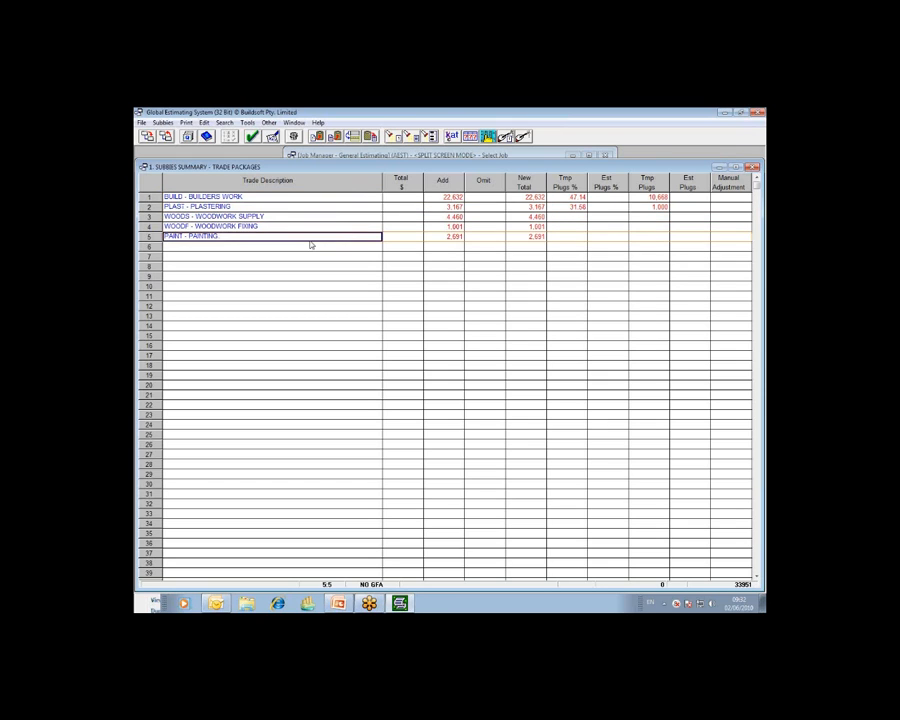
pyautogui.click(259, 197)
pyautogui.click(259, 207)
pyautogui.click(259, 217)
pyautogui.click(260, 227)
pyautogui.click(272, 237)
pyautogui.click(744, 233)
pyautogui.click(685, 317)
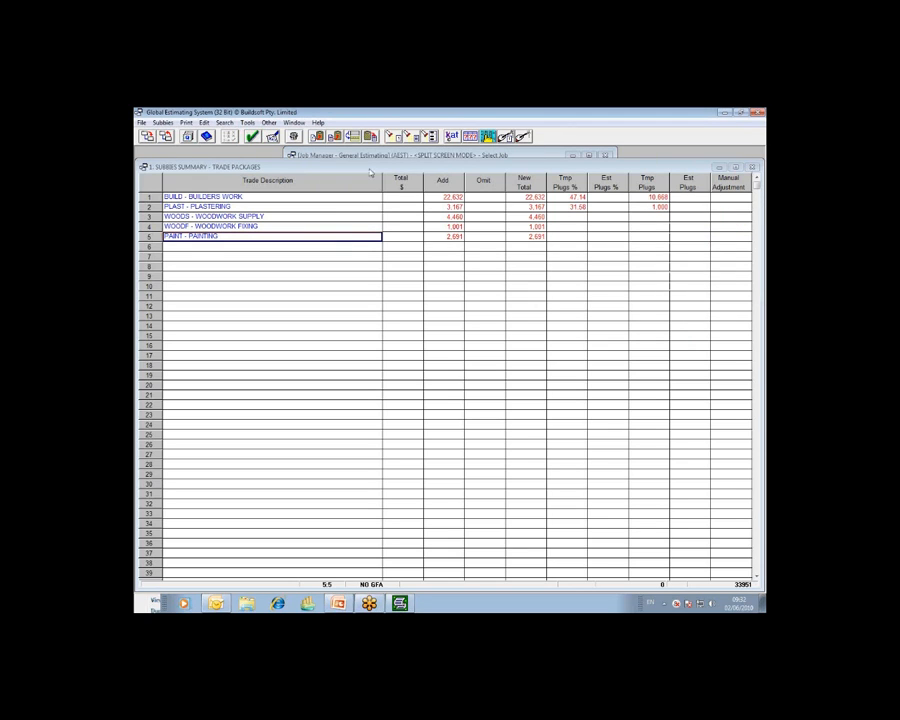
# Step: Try to generate the final estimate, close the crashed program, restart it and reopen the TRADE PACKAGES job's subcontractor summary
pyautogui.click(257, 140)
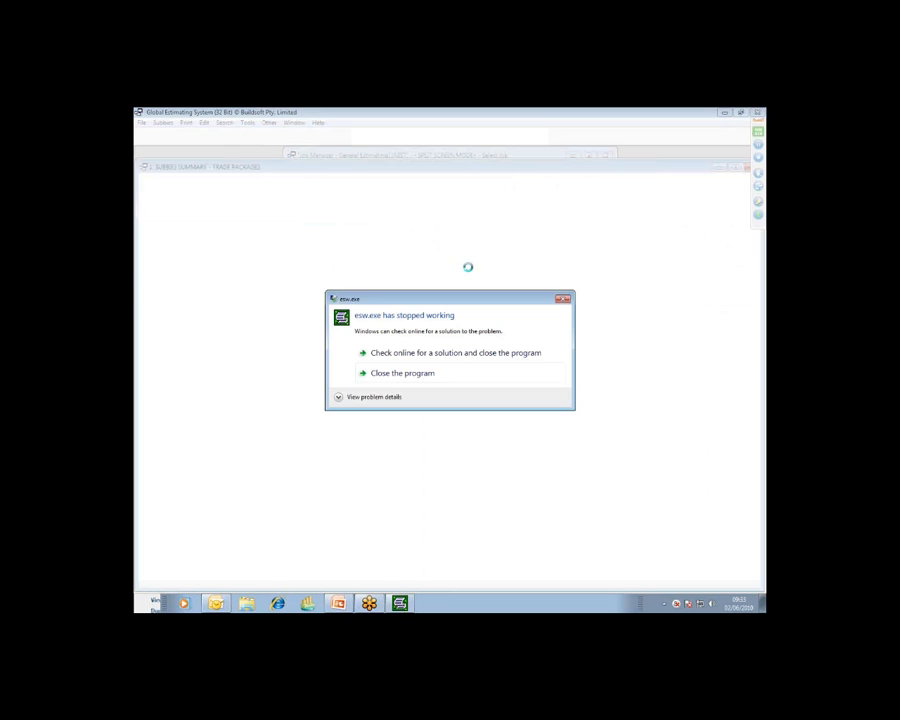
pyautogui.click(436, 376)
pyautogui.doubleClick(151, 512)
pyautogui.click(449, 392)
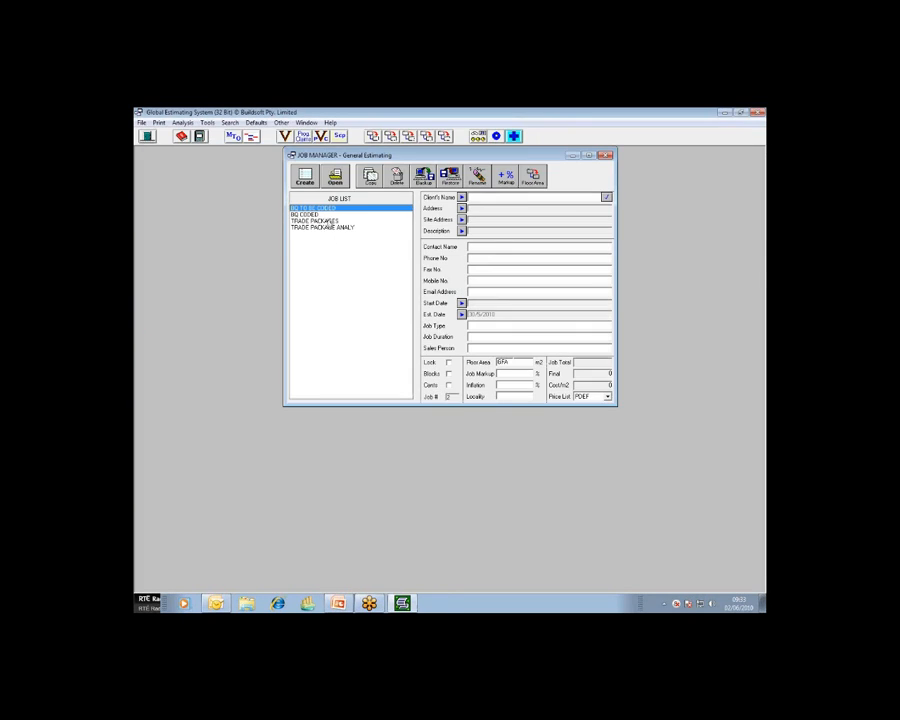
pyautogui.click(324, 221)
pyautogui.click(341, 140)
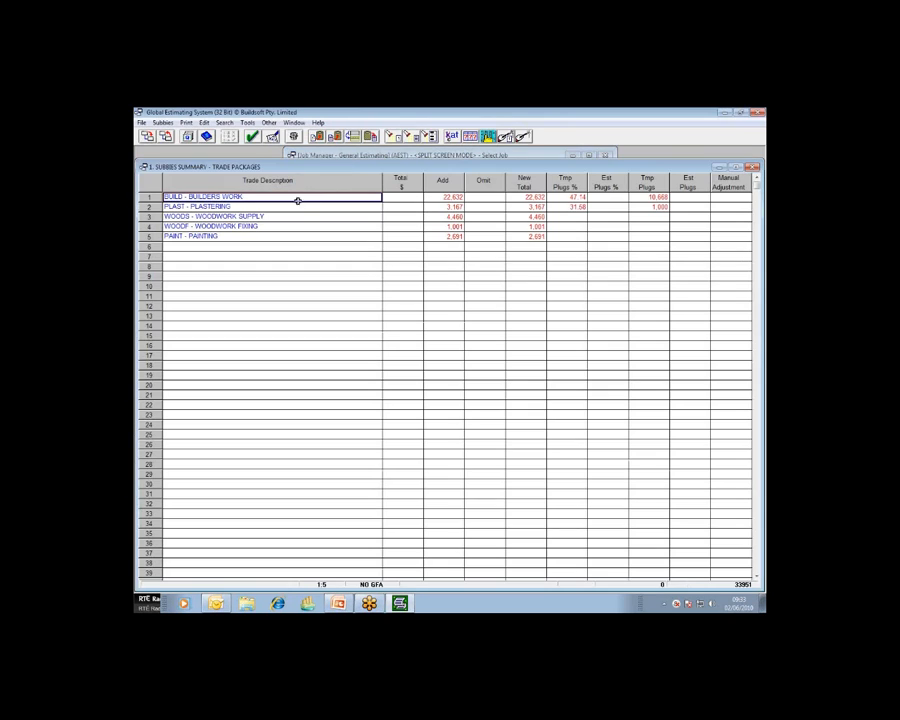
# Step: Generate the final estimate from the trade packages using the BQ CODED job and name the new job BQ FINAL
pyautogui.click(253, 137)
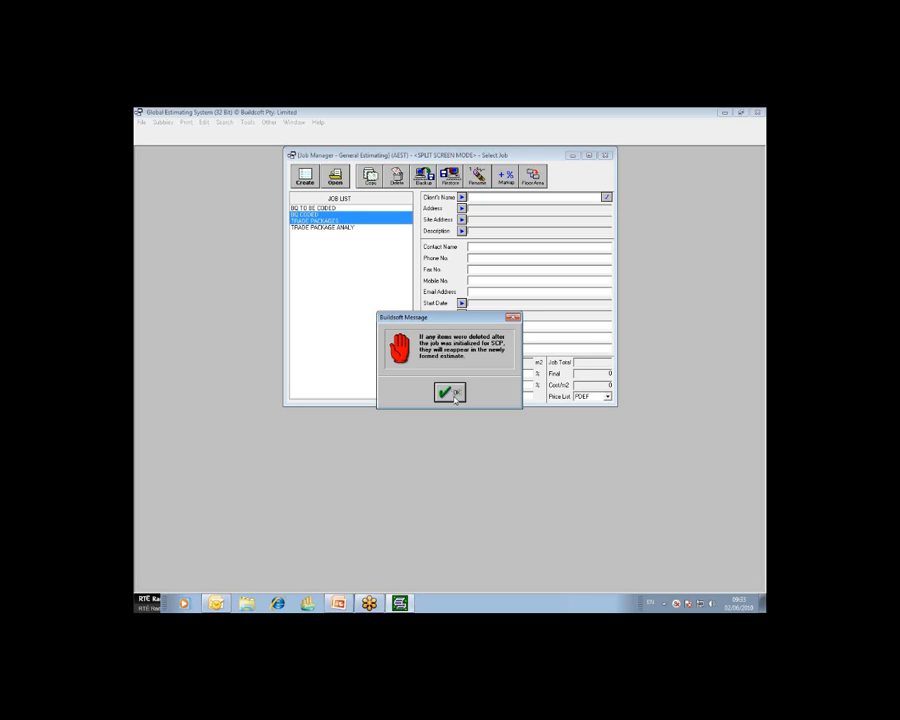
pyautogui.click(455, 398)
pyautogui.click(464, 341)
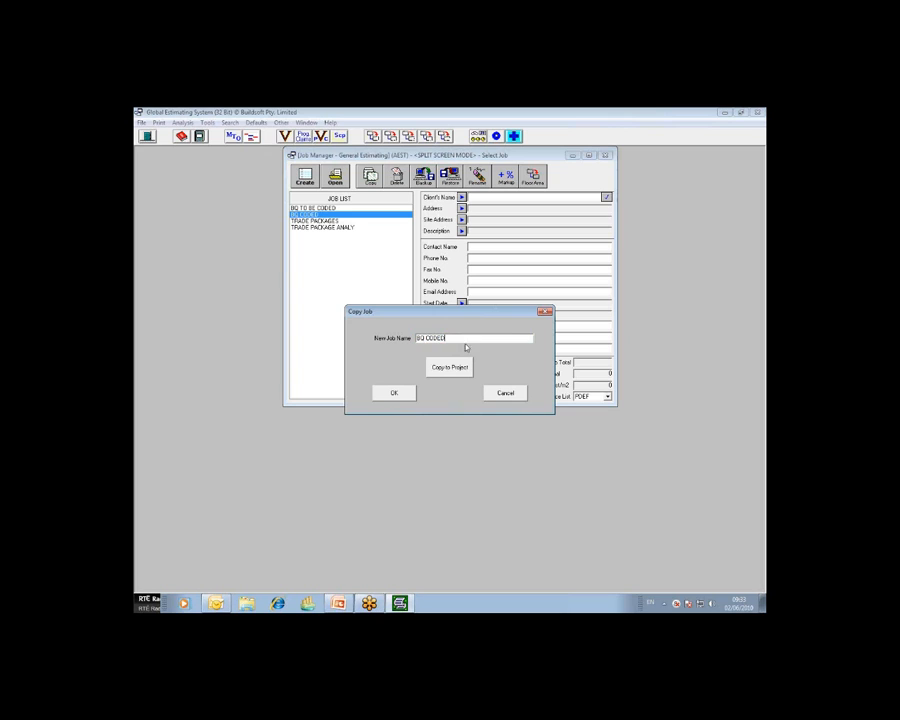
pyautogui.press('BackSpace')
pyautogui.press('BackSpace')
pyautogui.press('BackSpace')
pyautogui.press('BackSpace')
pyautogui.press('BackSpace')
pyautogui.press('BackSpace')
pyautogui.write('F')
pyautogui.click(394, 393)
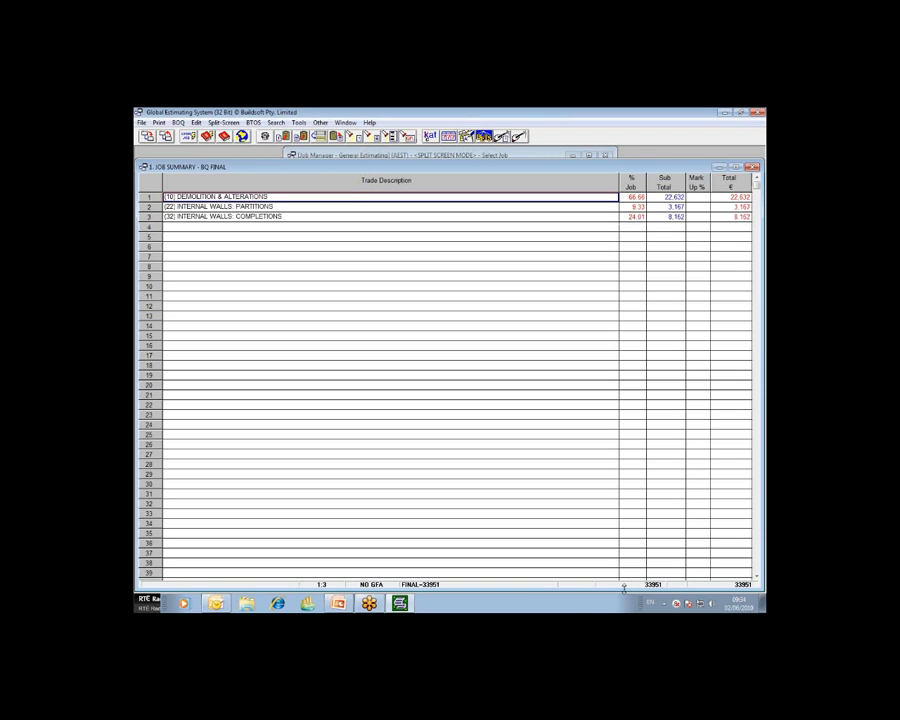
# Step: Open the DEMOLITION & ALTERATIONS trade breakup and examine the rates of items 10D through 11F
pyautogui.click(757, 206)
pyautogui.click(724, 245)
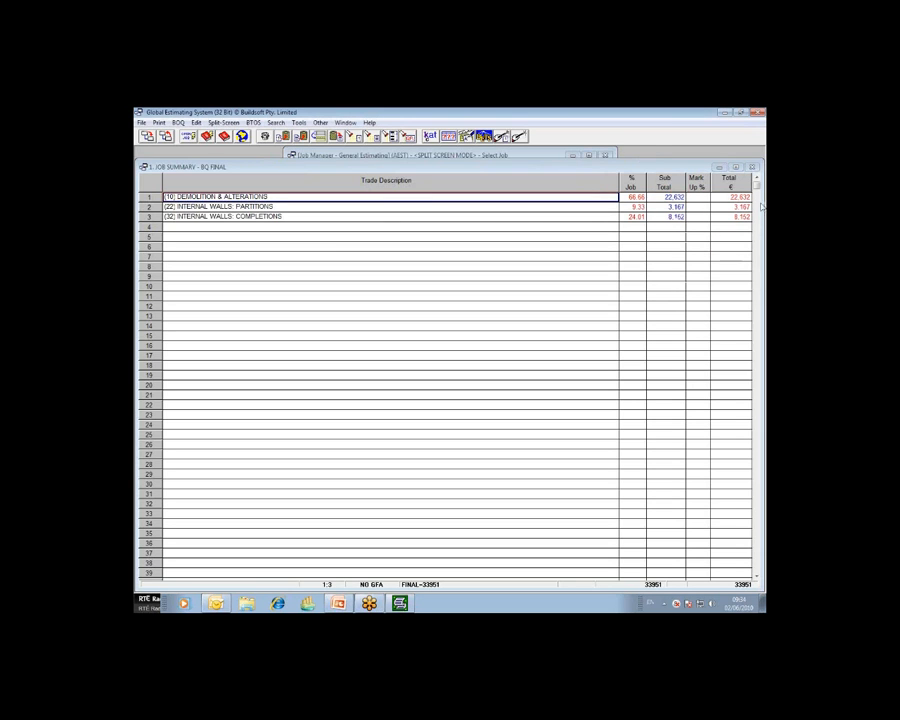
pyautogui.click(230, 216)
pyautogui.doubleClick(231, 197)
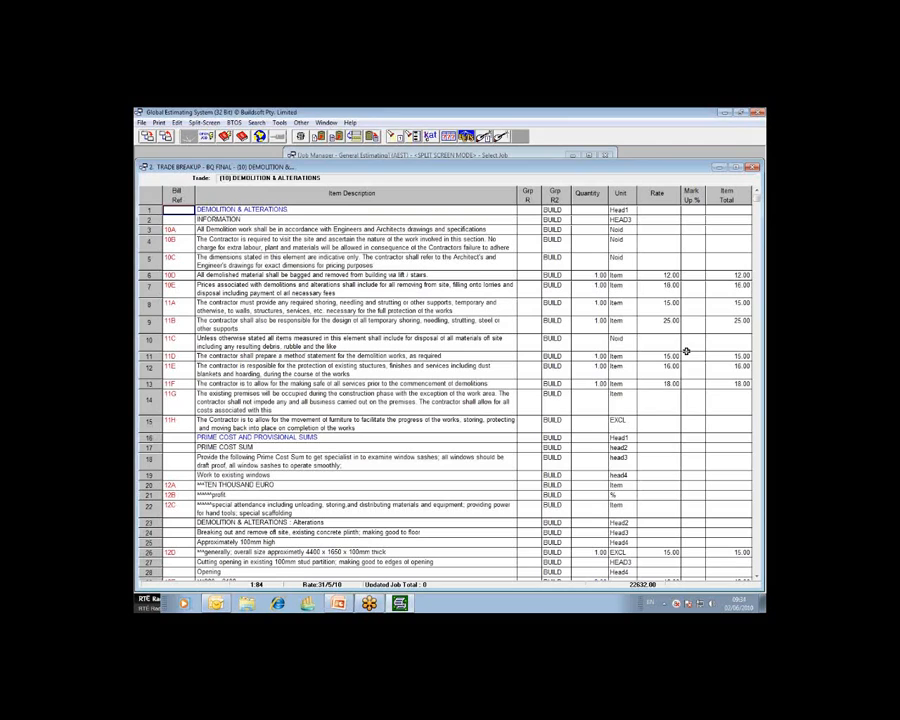
pyautogui.click(674, 276)
pyautogui.click(673, 286)
pyautogui.click(672, 303)
pyautogui.click(670, 321)
pyautogui.click(668, 356)
pyautogui.click(671, 366)
pyautogui.click(672, 383)
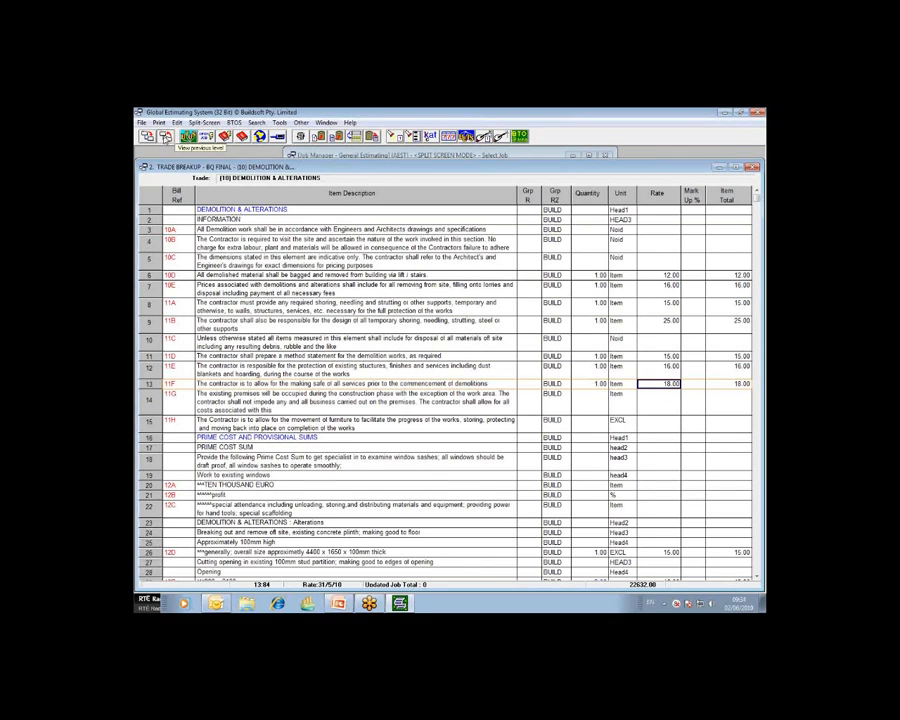
# Step: Switch to the INTERNAL WALLS: COMPLETIONS trade breakup and open the rate breakup sheet of item 33A
pyautogui.click(165, 136)
pyautogui.click(190, 217)
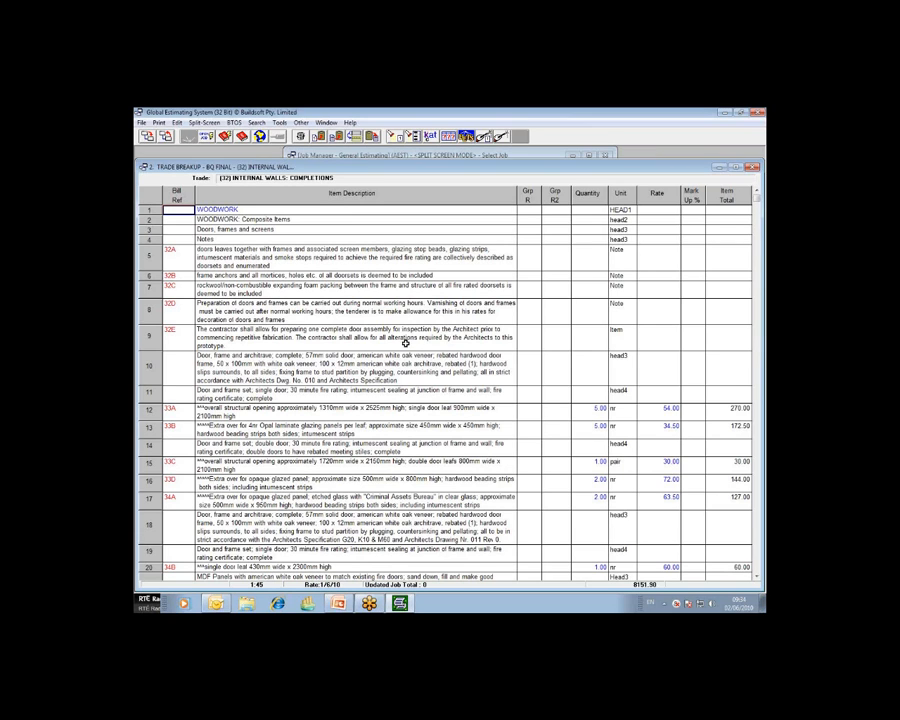
pyautogui.click(671, 412)
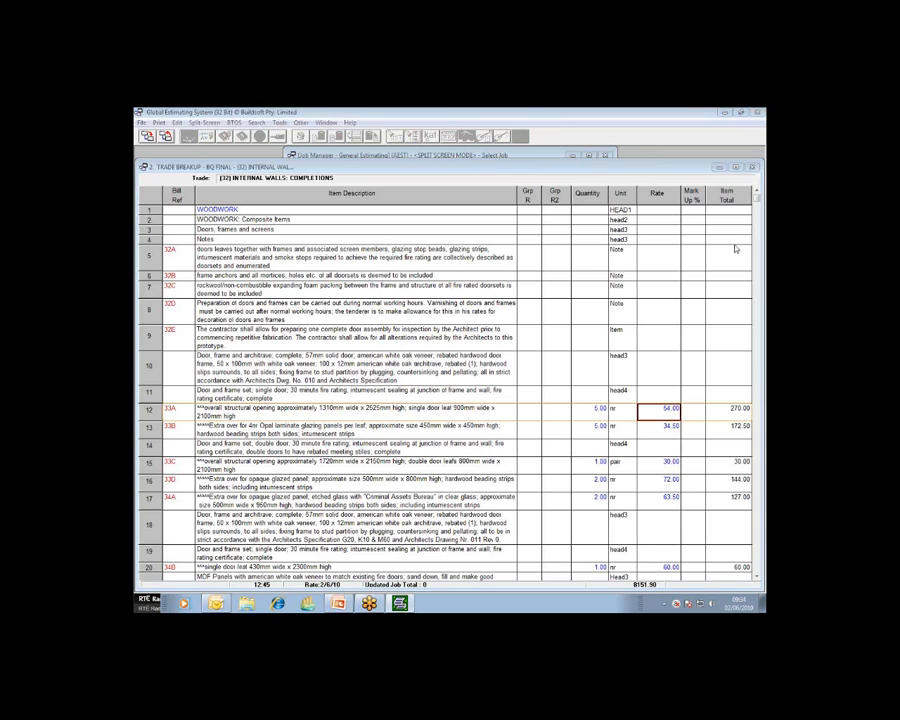
pyautogui.click(668, 409)
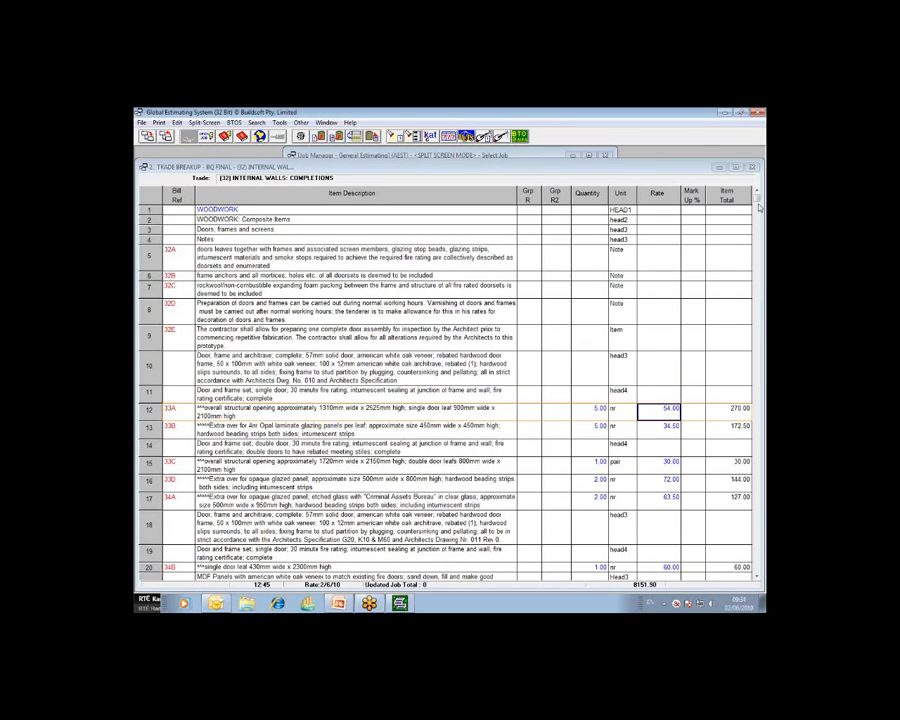
pyautogui.doubleClick(669, 411)
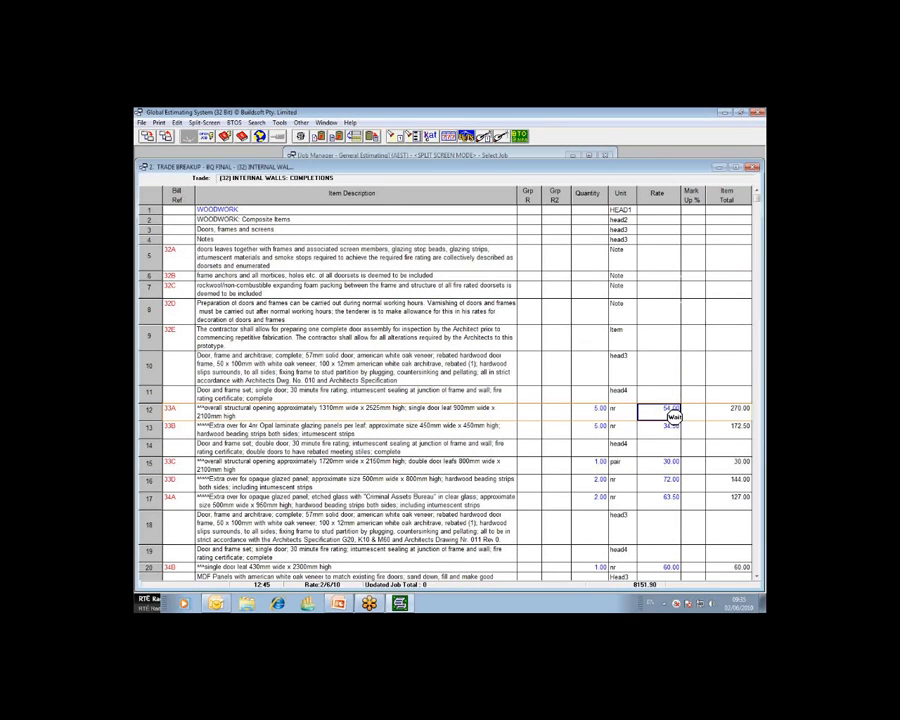
# Step: Compare the WOODS and WOODF rates making up item 33A's composite rate and return to the trade breakup
pyautogui.click(521, 223)
pyautogui.click(521, 233)
pyautogui.click(522, 223)
pyautogui.click(522, 232)
pyautogui.click(521, 222)
pyautogui.click(521, 232)
pyautogui.click(664, 223)
pyautogui.click(660, 232)
pyautogui.click(658, 222)
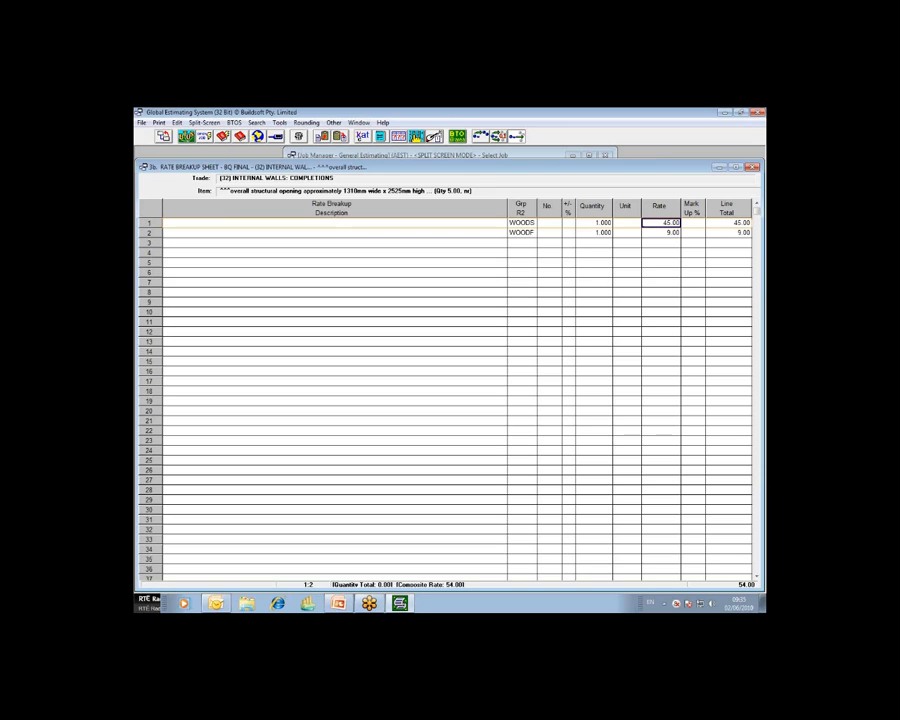
pyautogui.click(660, 233)
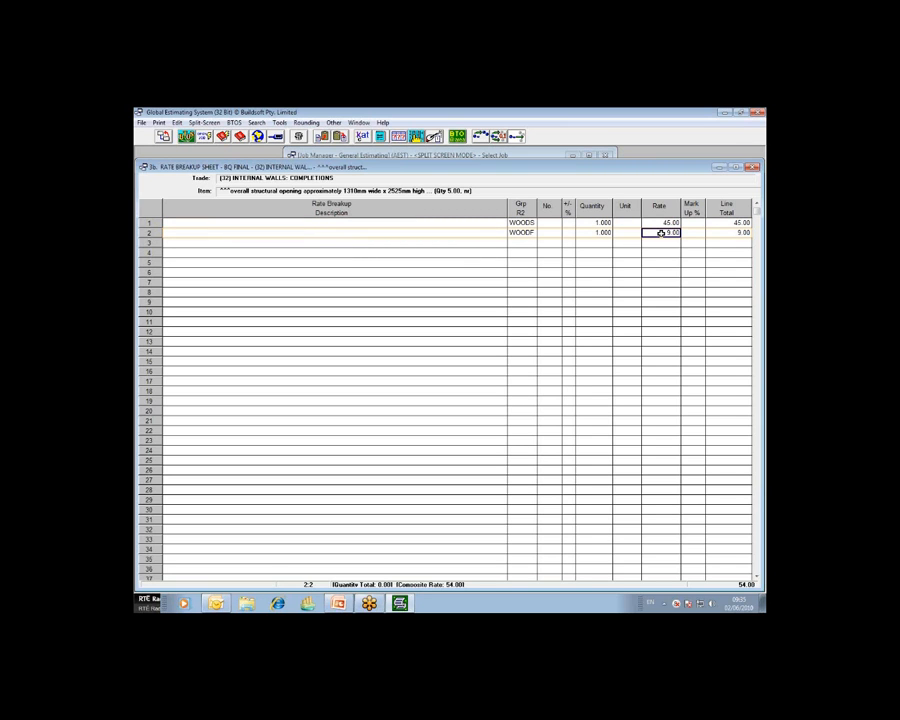
pyautogui.click(165, 137)
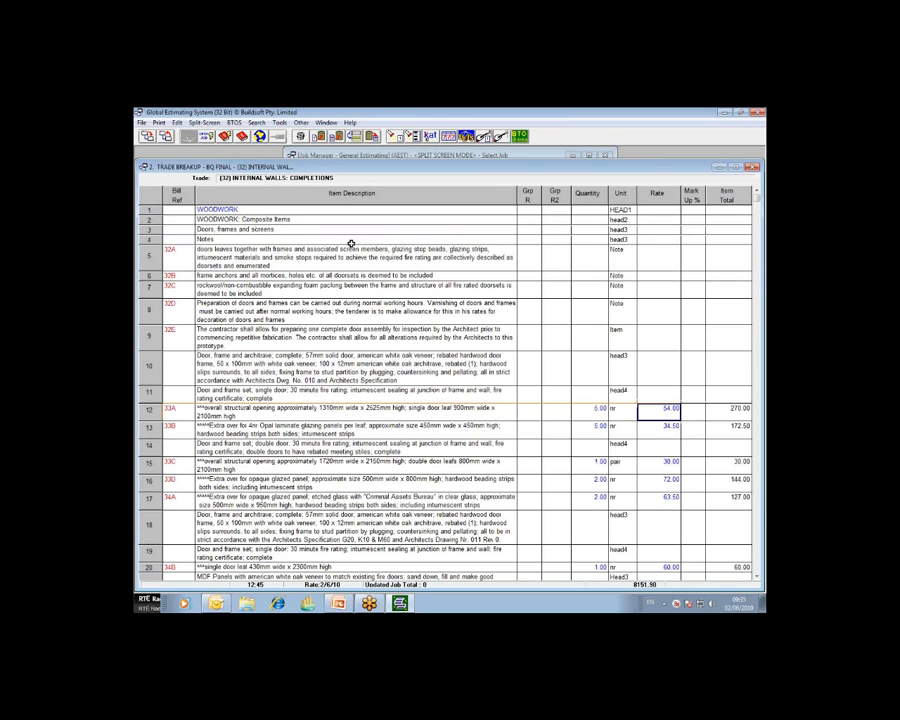
# Step: Examine item 37F's rate and the PAINT-coded painting items through 38B, and return to the BQ FINAL job summary
pyautogui.scroll(-1, 300, 201)
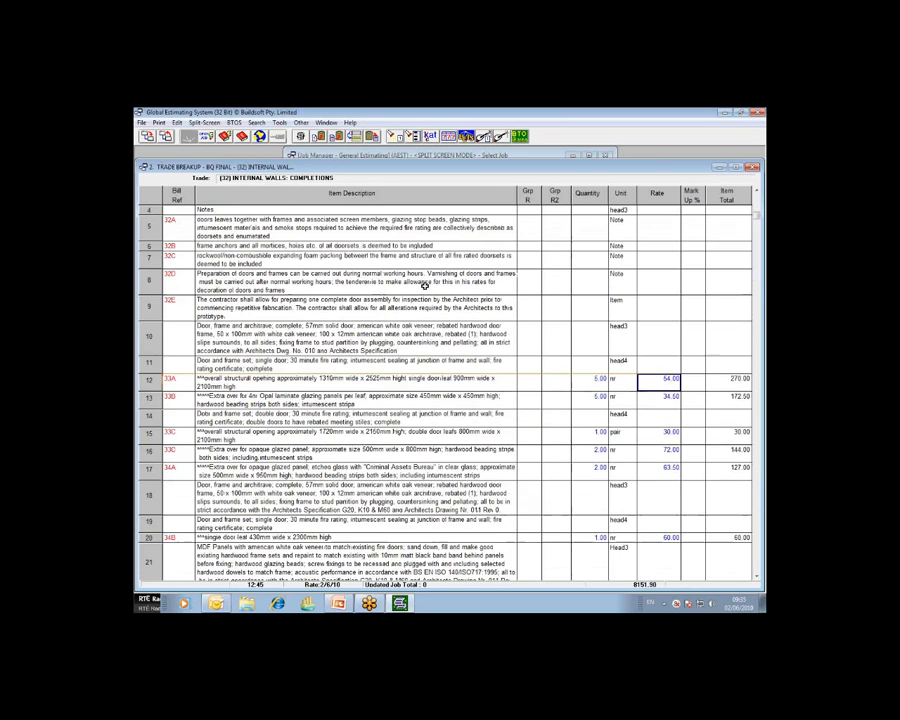
pyautogui.scroll(-4, 425, 285)
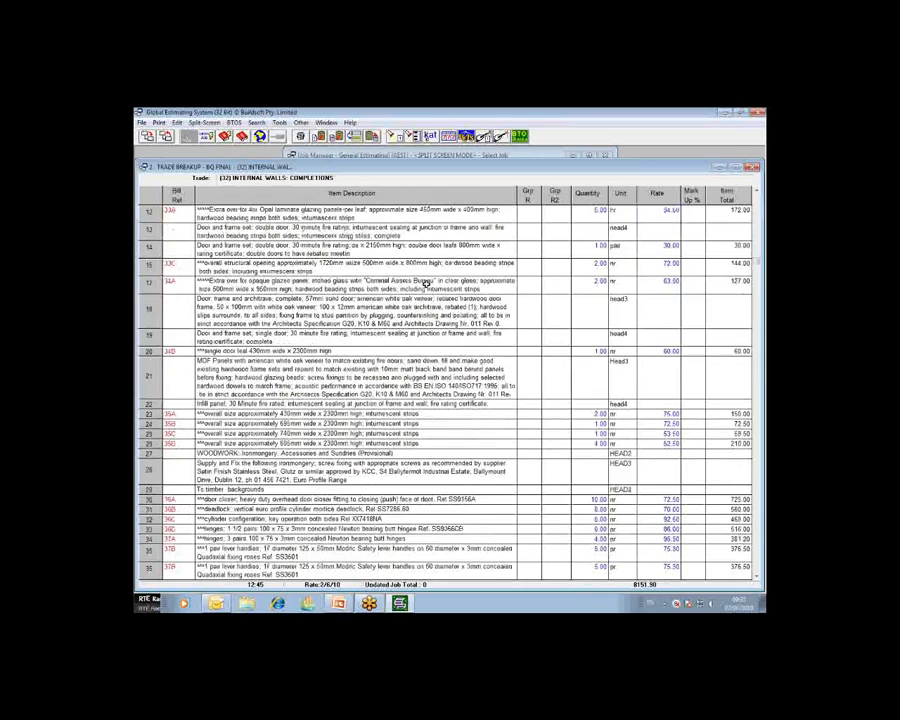
pyautogui.scroll(-5, 425, 285)
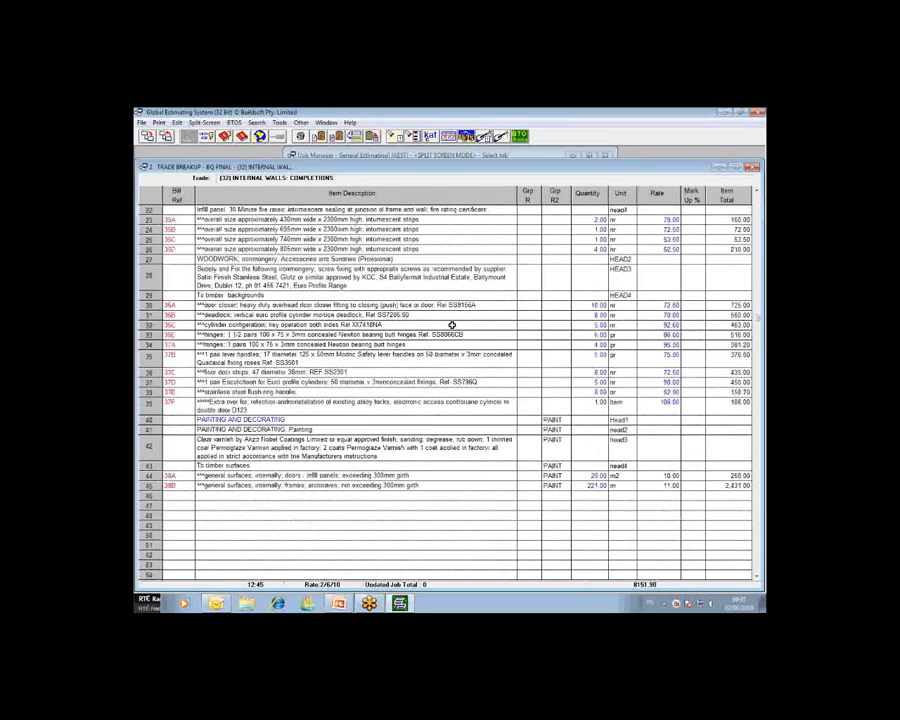
pyautogui.click(663, 408)
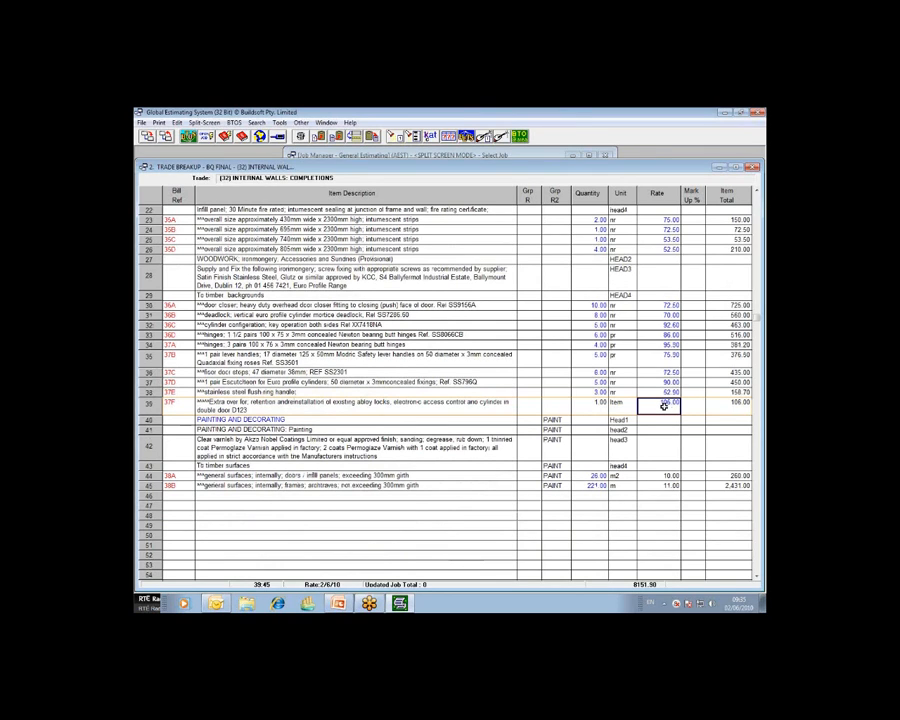
pyautogui.click(560, 421)
pyautogui.click(560, 431)
pyautogui.click(555, 445)
pyautogui.click(555, 466)
pyautogui.click(555, 476)
pyautogui.click(555, 485)
pyautogui.click(665, 484)
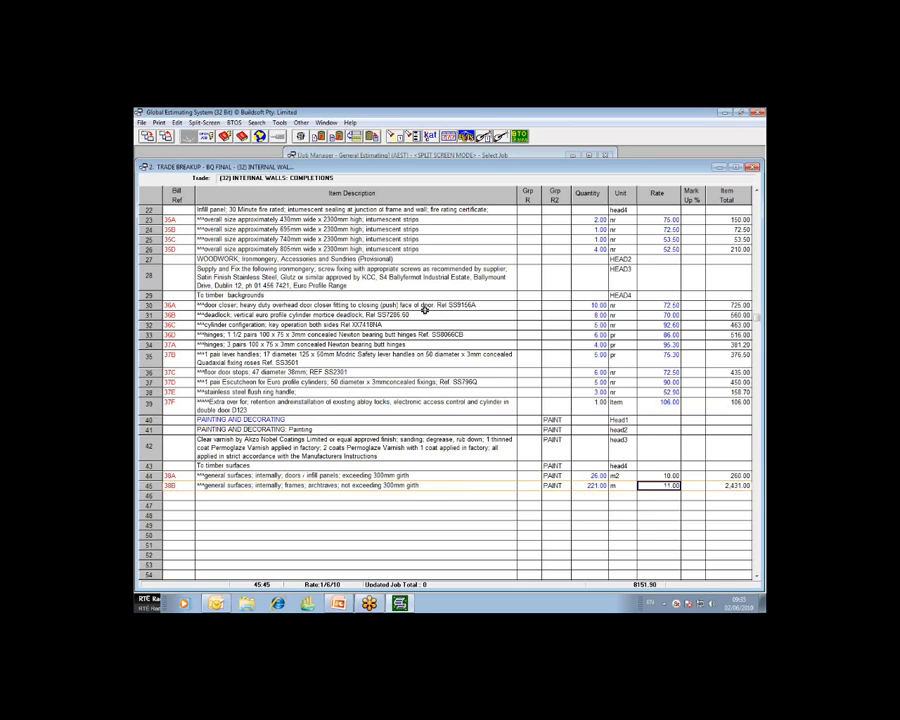
pyautogui.click(166, 137)
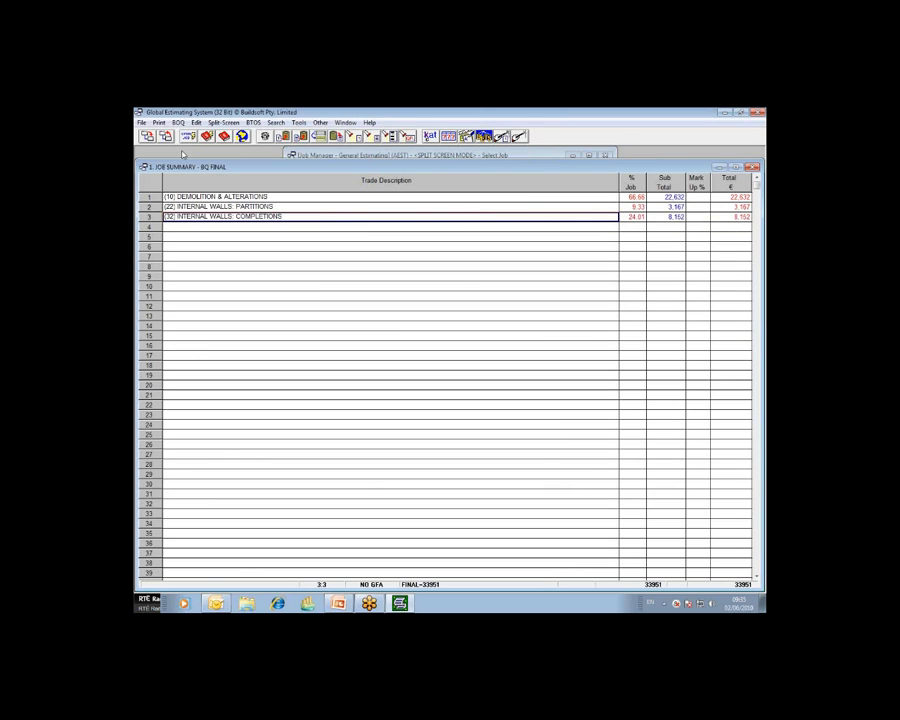
pyautogui.click(759, 117)
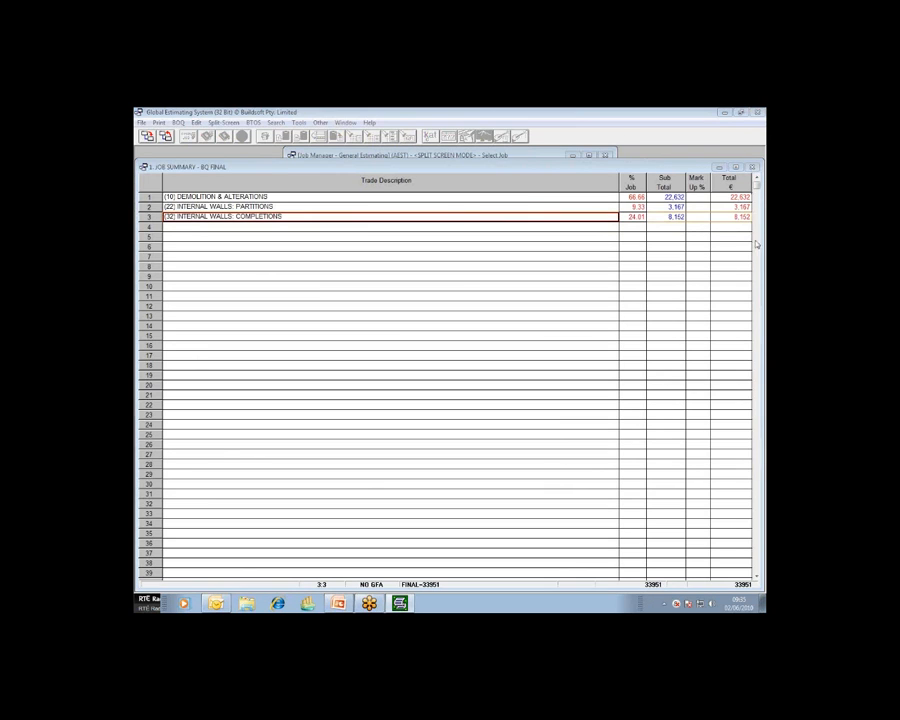